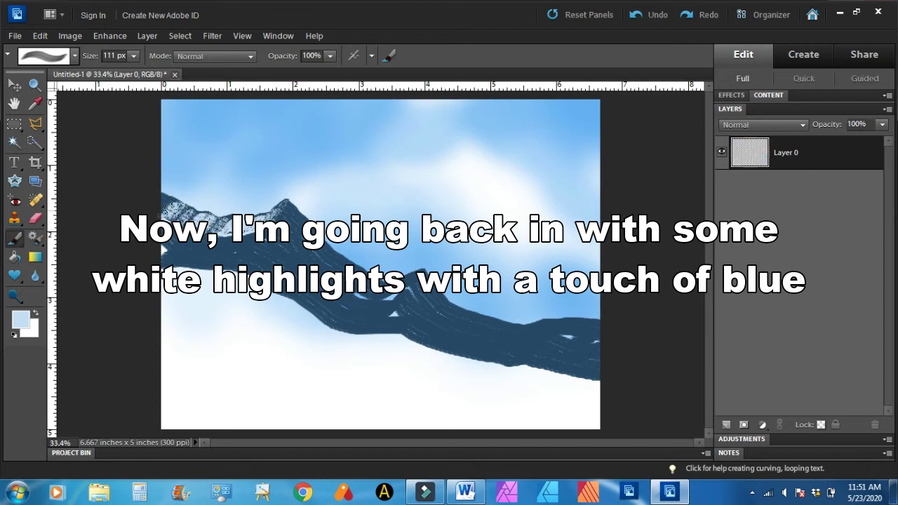
Brush pale-blue highlights over the far-left ridge and down the left face of the tallest mountain peak.
left_click_drag(251, 233, 196, 241)
mouse_move(165, 215)
left_mouse_down()
mouse_move(230, 250)
mouse_move(172, 247)
mouse_move(274, 214)
mouse_move(231, 246)
left_mouse_up()
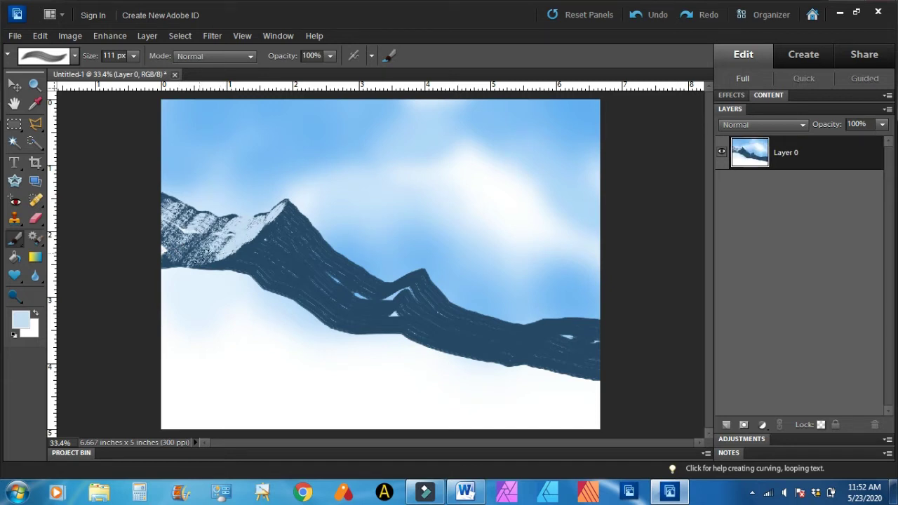
Set the foreground colour to white and paint snow on the left faces of the tallest and middle peaks.
left_click(21, 319)
left_click(522, 143)
left_click(814, 109)
left_click_drag(270, 219, 196, 258)
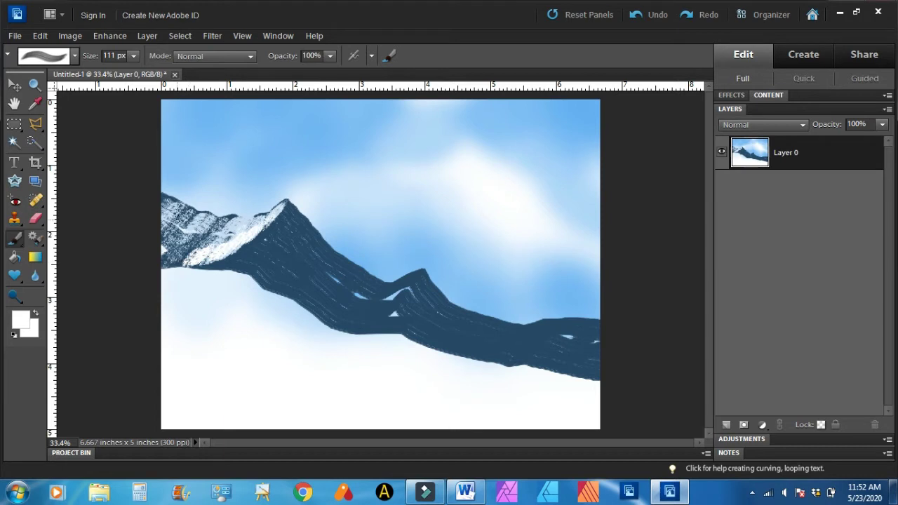
mouse_move(405, 282)
left_mouse_down()
mouse_move(337, 315)
mouse_move(366, 318)
mouse_move(355, 323)
mouse_move(328, 320)
left_mouse_up()
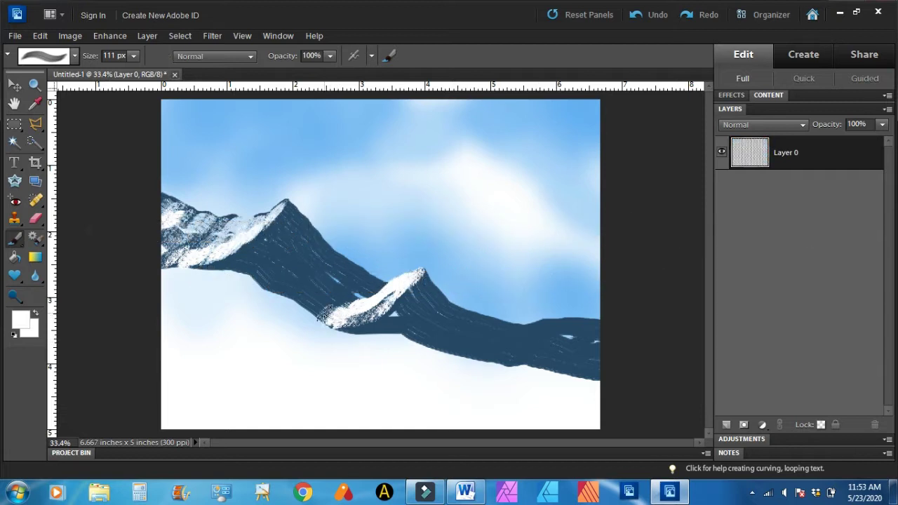
Brush white snow across the far-right ridge and extend the snow on the left faces of both peaks.
mouse_move(595, 333)
left_mouse_down()
mouse_move(550, 328)
mouse_move(463, 353)
left_mouse_up()
left_click_drag(529, 345, 597, 338)
left_click_drag(415, 282, 398, 303)
mouse_move(269, 230)
left_mouse_down()
mouse_move(254, 255)
mouse_move(230, 265)
left_mouse_up()
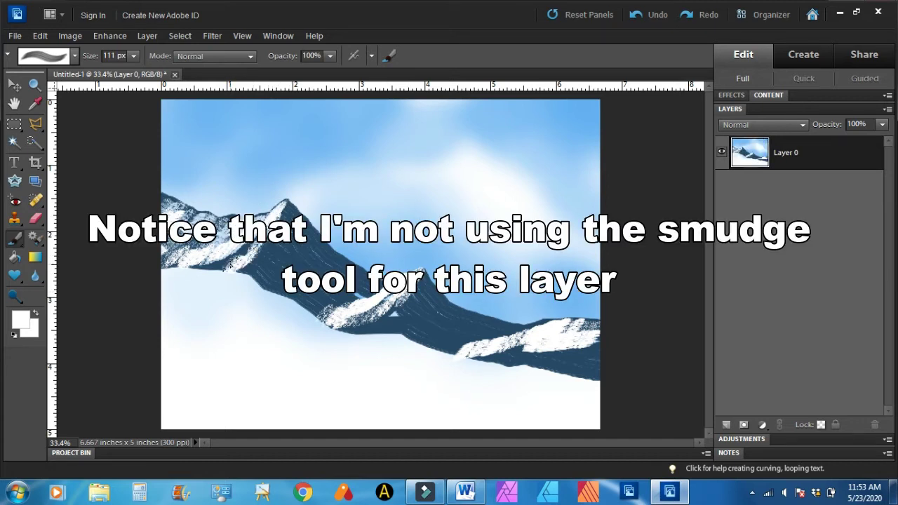
Set the foreground colour to a muted mid-blue and rotate the brush tip to follow the peaks' right-hand slopes.
left_click(21, 320)
left_click(581, 194)
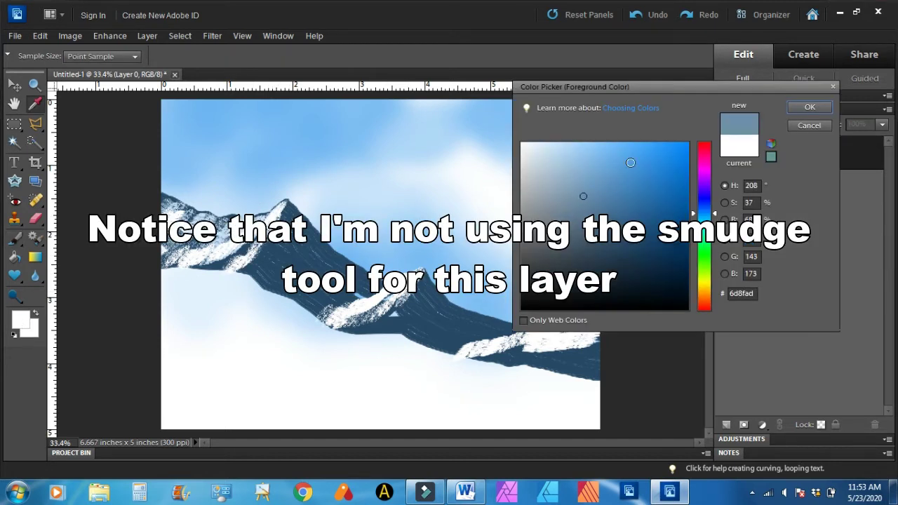
left_click(587, 181)
left_click(807, 108)
left_click(391, 56)
left_click_drag(331, 317, 300, 315)
left_click(483, 71)
Brush mid-blue tones onto the shaded right faces of both peaks and the end of the far-right ridge.
mouse_move(293, 222)
left_mouse_down()
mouse_move(296, 254)
mouse_move(321, 281)
left_mouse_up()
mouse_move(284, 254)
left_mouse_down()
mouse_move(320, 294)
mouse_move(339, 286)
left_mouse_up()
left_click_drag(433, 298, 455, 342)
left_click_drag(421, 307, 443, 337)
mouse_move(585, 333)
left_mouse_down()
mouse_move(591, 369)
mouse_move(584, 340)
left_mouse_up()
mouse_move(399, 325)
left_mouse_down()
mouse_move(448, 347)
mouse_move(441, 347)
left_mouse_up()
left_click_drag(333, 269, 370, 292)
left_click_drag(276, 283, 328, 306)
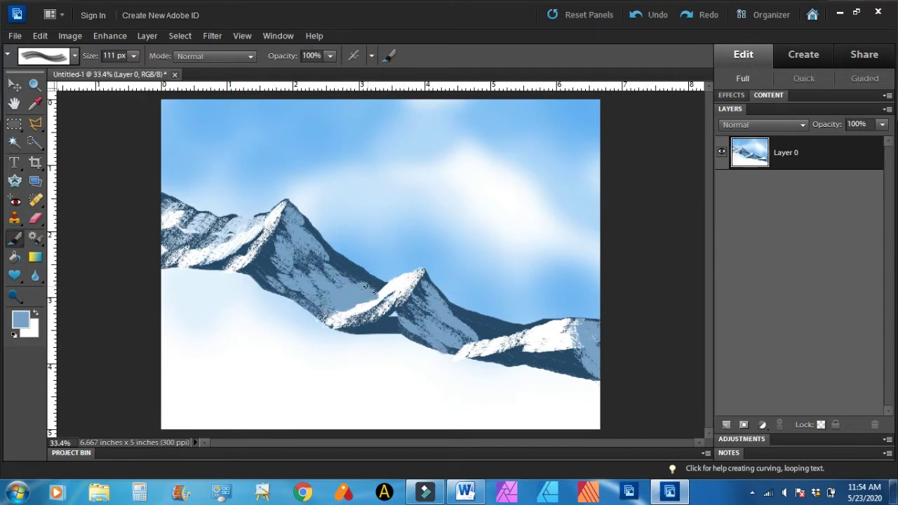
Add a new layer above the mountains and set the foreground colour to very dark navy, #051624.
left_click(727, 425)
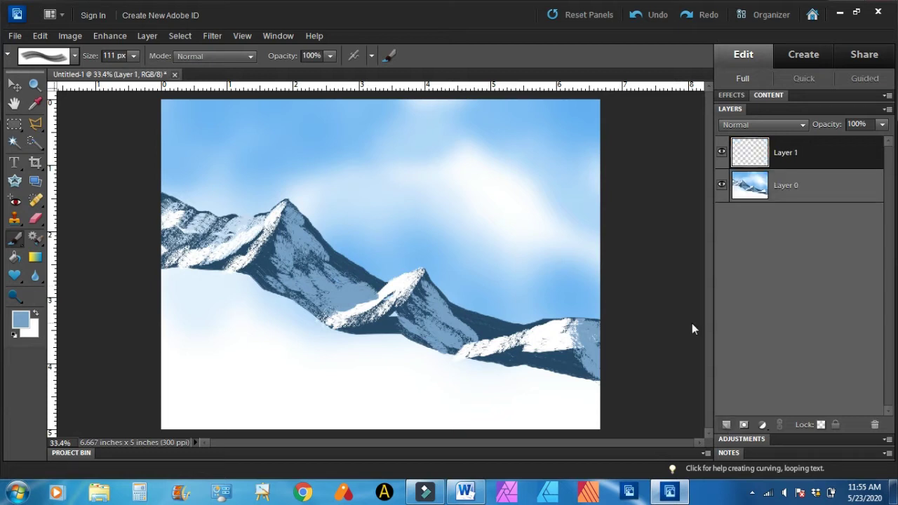
left_click(25, 324)
left_click(664, 297)
left_click(664, 286)
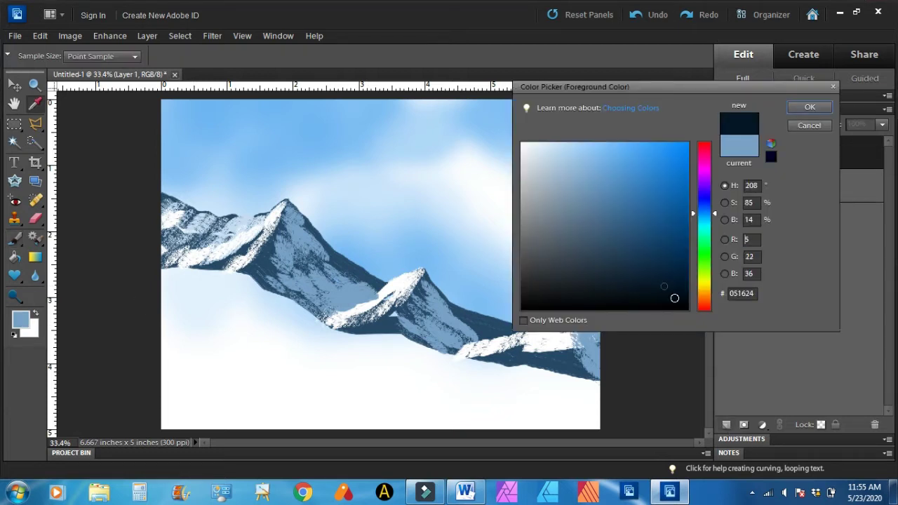
left_click(810, 107)
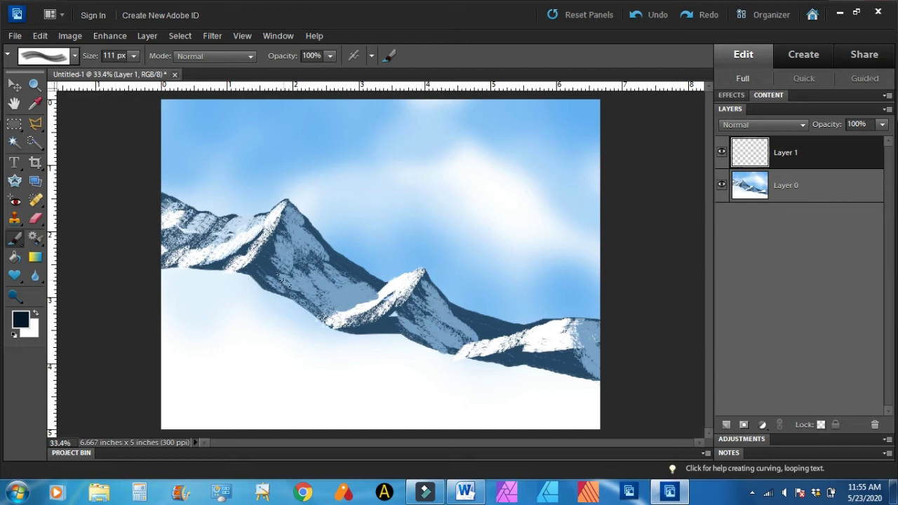
Block in dark navy foreground hills across the full width of the canvas, from below the snowy peaks to the lower edge.
mouse_move(281, 284)
left_mouse_down()
mouse_move(309, 326)
mouse_move(168, 291)
mouse_move(259, 270)
mouse_move(210, 280)
left_mouse_up()
mouse_move(295, 319)
left_mouse_down()
mouse_move(442, 340)
mouse_move(491, 375)
mouse_move(596, 382)
mouse_move(416, 352)
mouse_move(526, 384)
mouse_move(596, 387)
left_mouse_up()
mouse_move(284, 301)
left_mouse_down()
mouse_move(160, 317)
mouse_move(597, 413)
mouse_move(454, 358)
mouse_move(605, 412)
left_mouse_up()
mouse_move(275, 321)
left_mouse_down()
mouse_move(232, 311)
mouse_move(460, 390)
mouse_move(618, 432)
mouse_move(278, 332)
mouse_move(158, 376)
mouse_move(160, 351)
mouse_move(409, 398)
mouse_move(519, 431)
left_mouse_up()
left_click_drag(317, 356, 554, 427)
left_click_drag(293, 345, 156, 395)
left_click_drag(223, 386, 471, 425)
mouse_move(246, 375)
left_mouse_down()
mouse_move(316, 377)
mouse_move(386, 398)
left_mouse_up()
left_click_drag(301, 398, 476, 426)
mouse_move(204, 396)
left_mouse_down()
mouse_move(213, 417)
mouse_move(234, 405)
mouse_move(247, 442)
mouse_move(198, 423)
mouse_move(359, 422)
mouse_move(290, 410)
mouse_move(477, 378)
mouse_move(583, 421)
left_mouse_up()
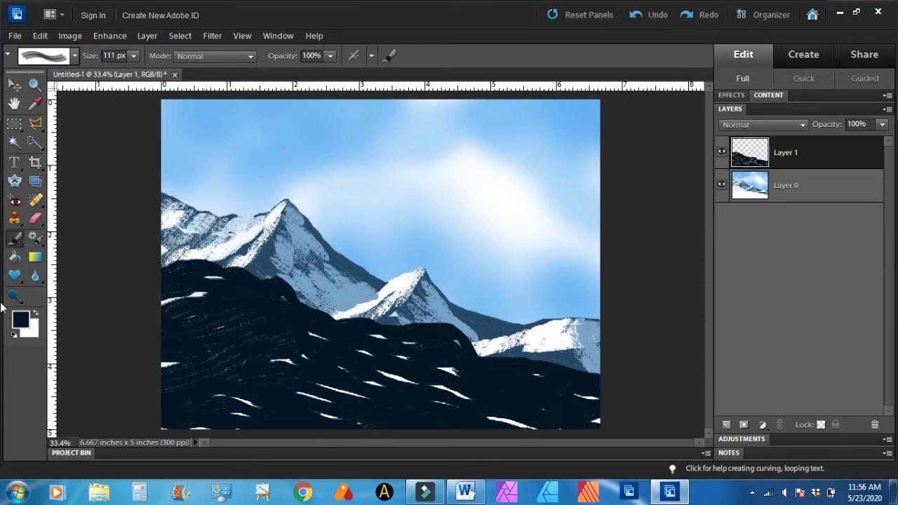
Set the foreground colour to a muted dark blue for highlights on the foreground hills.
left_click(20, 319)
left_click(616, 253)
left_click(809, 109)
left_click(353, 55)
left_click(483, 72)
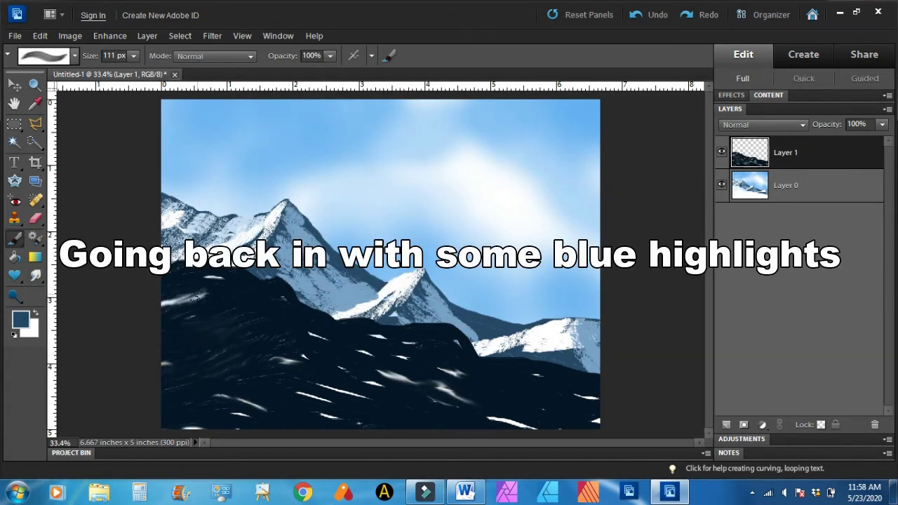
Brush dark-blue highlights down the left-facing slope of the upper-left foreground hill.
mouse_move(225, 280)
left_mouse_down()
mouse_move(184, 299)
mouse_move(228, 285)
mouse_move(186, 323)
left_mouse_up()
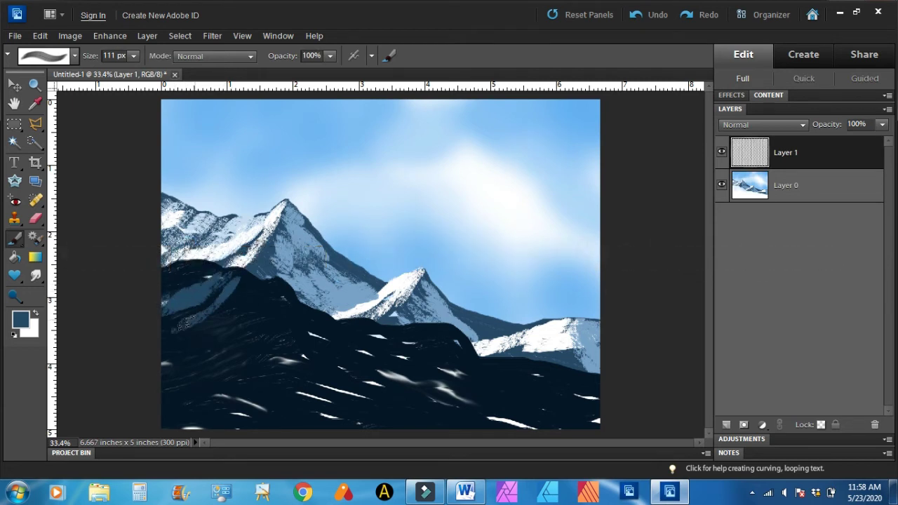
mouse_move(230, 292)
left_mouse_down()
mouse_move(235, 277)
mouse_move(194, 338)
mouse_move(172, 348)
left_mouse_up()
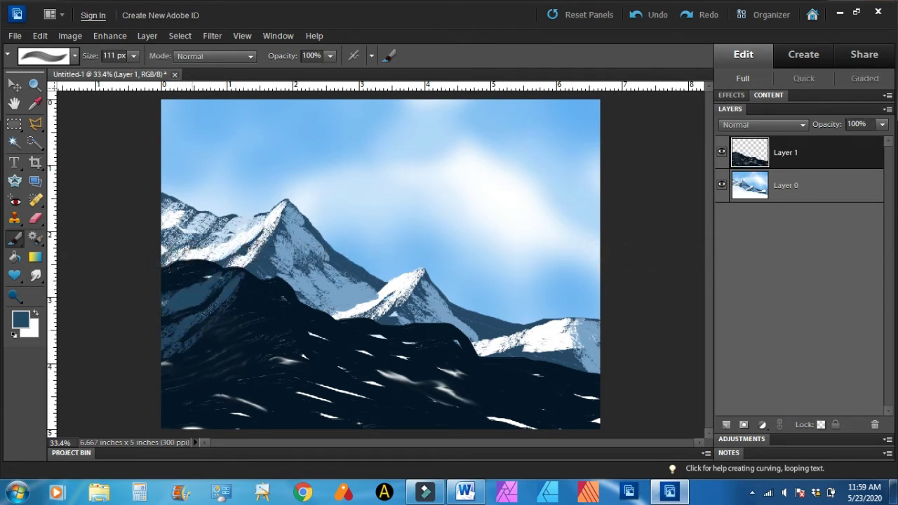
left_click_drag(214, 316, 150, 367)
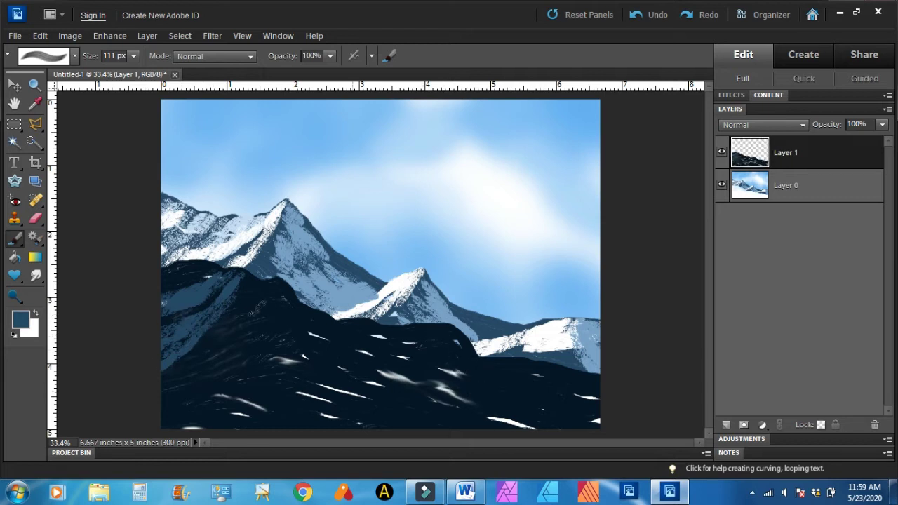
Build up a second band of dark-blue highlights down the lower-left hill and reinforce the upper-left slope.
left_click_drag(252, 374, 165, 413)
left_click_drag(277, 352, 163, 404)
left_click_drag(280, 356, 213, 425)
mouse_move(249, 385)
left_mouse_down()
mouse_move(181, 425)
mouse_move(225, 393)
left_mouse_up()
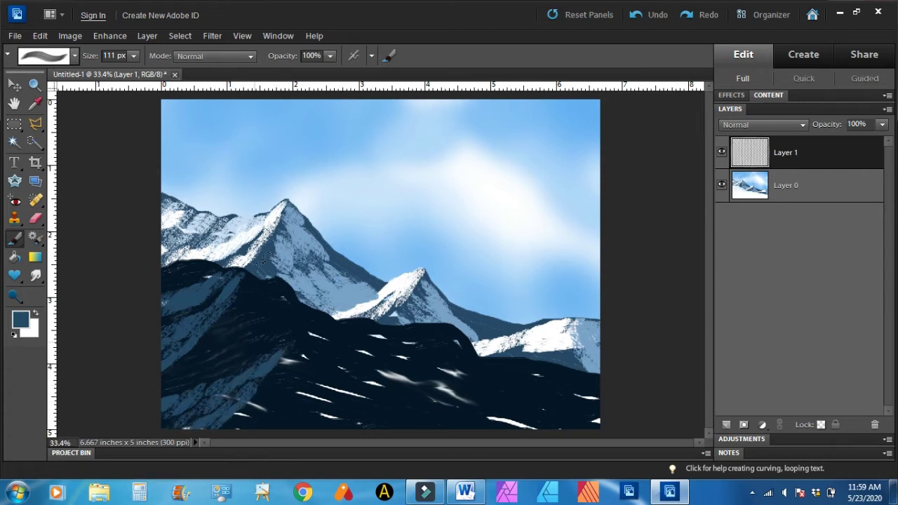
left_click_drag(288, 343, 169, 389)
left_click_drag(280, 348, 177, 420)
left_click_drag(253, 385, 233, 404)
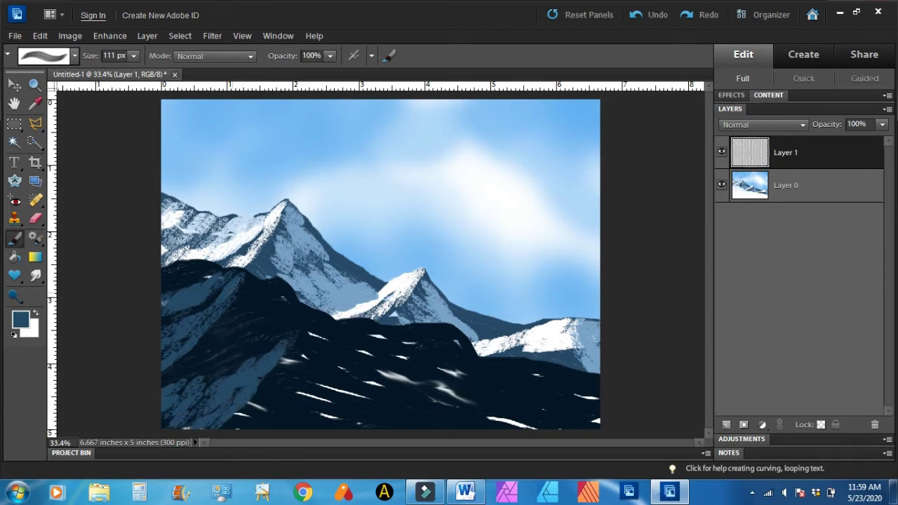
left_click_drag(236, 283, 149, 366)
left_click_drag(303, 326, 265, 382)
left_click_drag(245, 411, 230, 424)
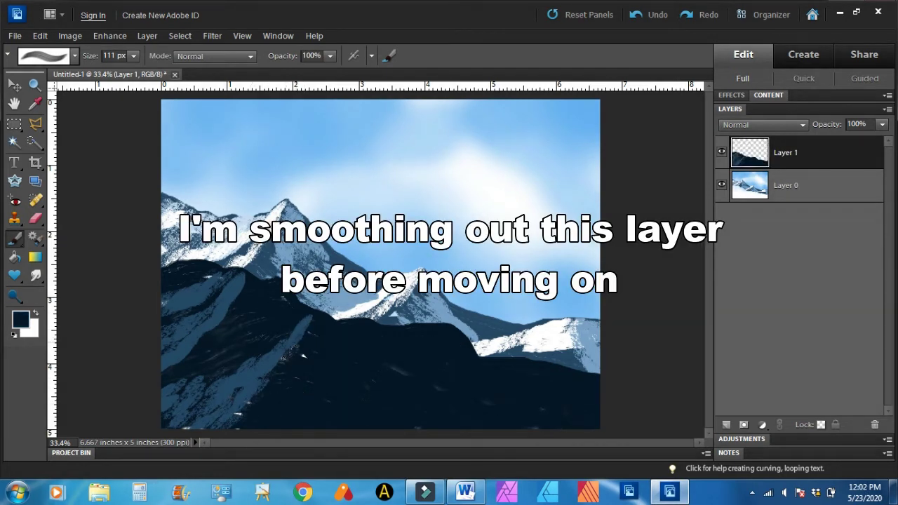
Break up the blue highlights on both left foreground slopes with dark navy strokes.
left_click_drag(290, 353, 232, 426)
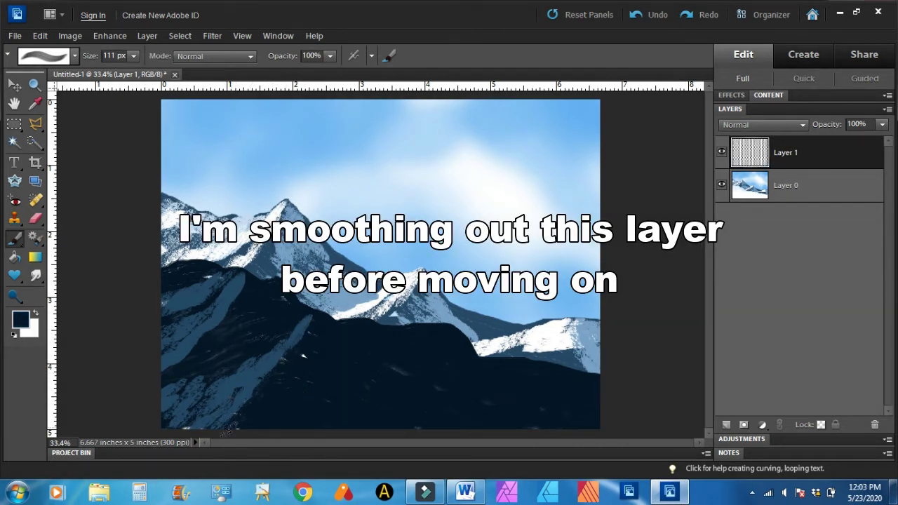
left_click_drag(223, 318, 175, 358)
left_click_drag(182, 312, 166, 317)
Rotate the brush tip and paint dark navy shadows on the slope between the two highlighted bands of the left hills.
left_click(388, 57)
mouse_move(331, 300)
left_mouse_down()
mouse_move(326, 319)
mouse_move(314, 320)
mouse_move(331, 313)
mouse_move(280, 343)
mouse_move(225, 341)
left_mouse_up()
left_click(281, 368)
left_click(388, 58)
left_click(141, 324)
left_click_drag(296, 326, 288, 341)
left_click_drag(230, 307, 288, 327)
Sample the highlight blue and brush a highlighted slope across the lower-middle hill, enlarging the brush to 200 px.
left_click(230, 387, "alt")
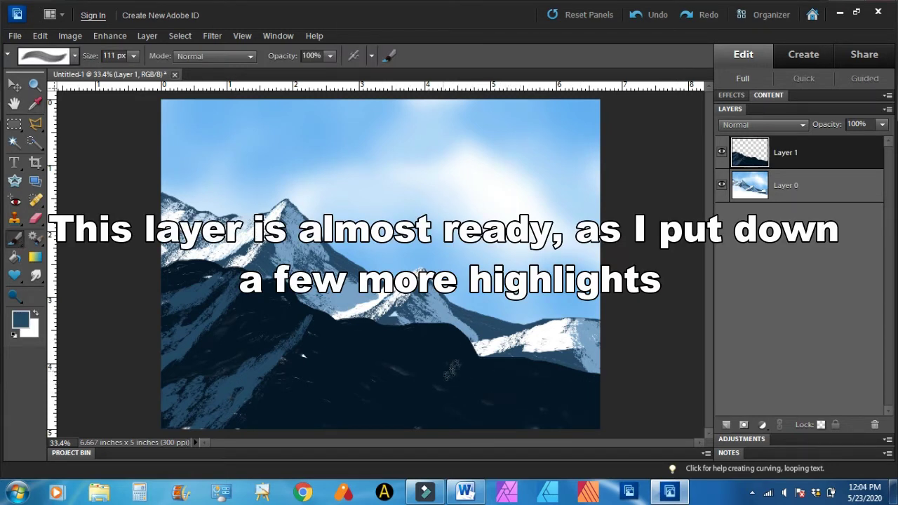
left_click_drag(479, 370, 416, 415)
left_click(133, 56)
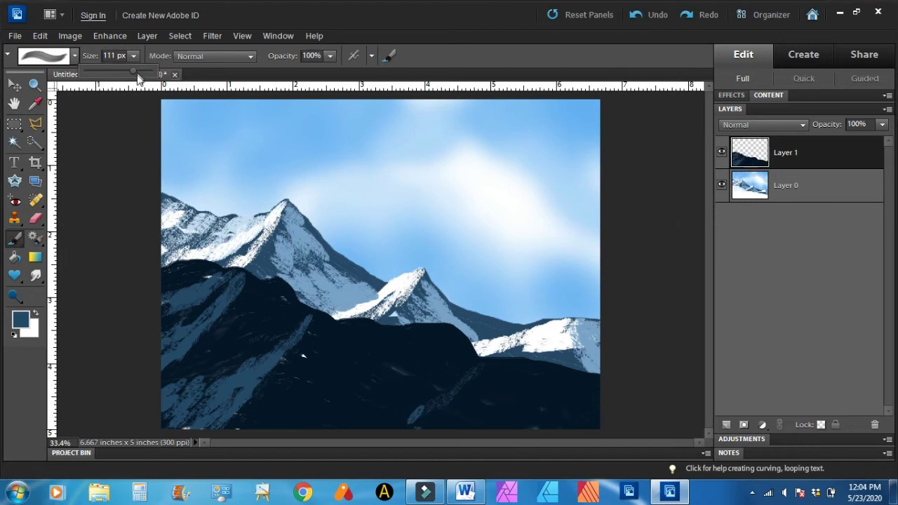
left_click(100, 57)
type("200")
mouse_move(435, 405)
left_mouse_down()
mouse_move(354, 431)
mouse_move(463, 379)
mouse_move(357, 424)
mouse_move(449, 410)
mouse_move(444, 377)
mouse_move(253, 408)
left_mouse_up()
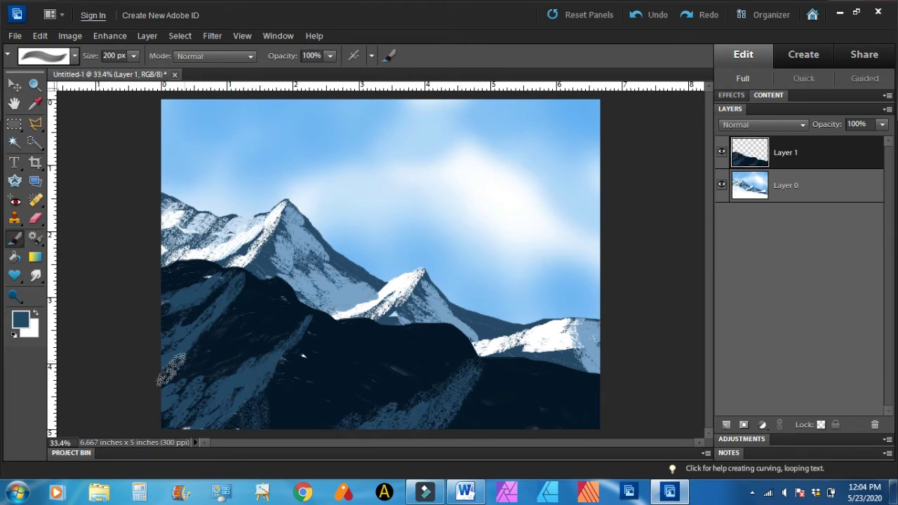
Sample the dark navy, cover the stray white specks on the left hills and trim the lower-middle highlight's right edge.
left_click(214, 352, "alt")
left_click(280, 370)
left_click(302, 357)
left_click_drag(238, 302, 230, 312)
left_click_drag(468, 390, 488, 406)
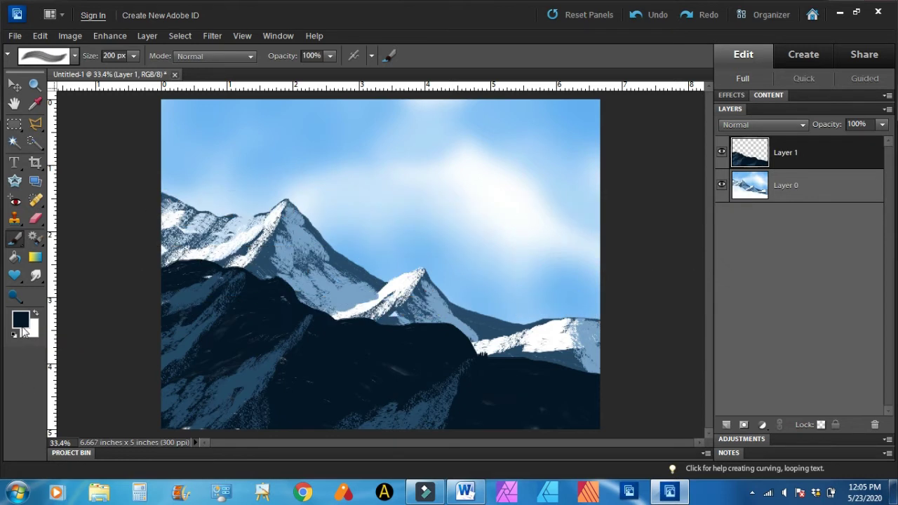
Set the brush angle to -140° and the brush opacity to 52%.
left_click(389, 56)
mouse_move(330, 314)
left_mouse_down()
mouse_move(316, 325)
mouse_move(312, 353)
mouse_move(306, 324)
left_mouse_up()
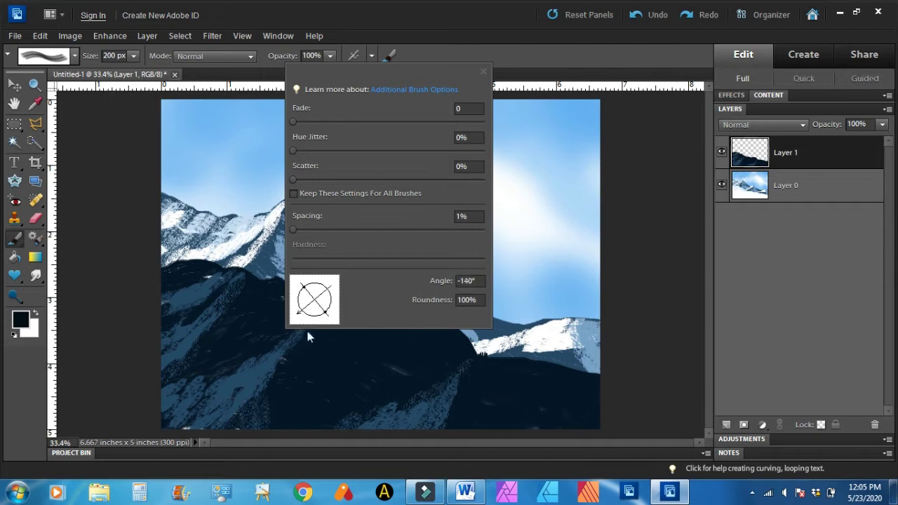
left_click(630, 224)
left_click(329, 55)
left_click_drag(329, 71, 295, 71)
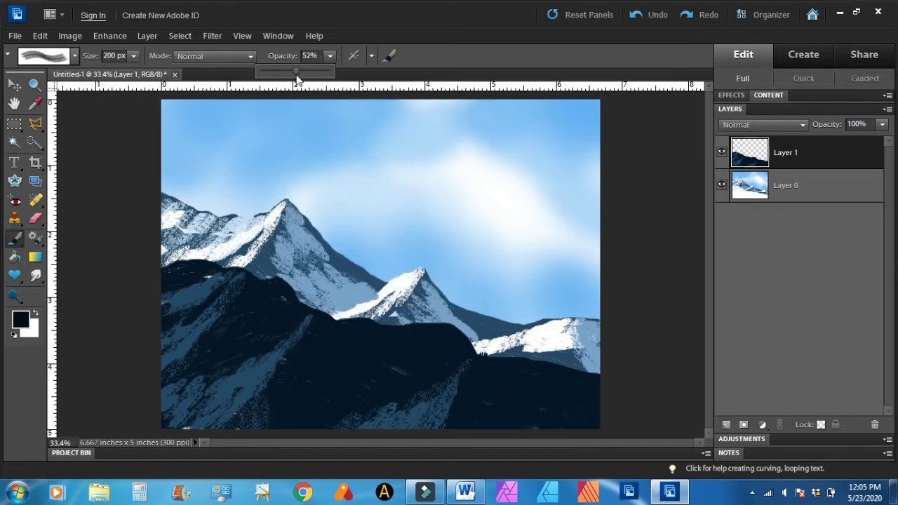
Paint semi-transparent dark shadows beside the lower-left highlight and across the lower-right foreground hill.
left_click(328, 336)
mouse_move(328, 338)
left_mouse_down()
mouse_move(338, 363)
mouse_move(322, 390)
mouse_move(302, 389)
mouse_move(301, 422)
mouse_move(289, 430)
mouse_move(366, 376)
mouse_move(291, 431)
left_mouse_up()
mouse_move(597, 409)
left_mouse_down()
mouse_move(532, 430)
mouse_move(587, 400)
mouse_move(502, 402)
mouse_move(482, 424)
mouse_move(575, 397)
mouse_move(544, 425)
mouse_move(474, 430)
left_mouse_up()
left_click(74, 55)
left_click(156, 107)
left_click(159, 106)
left_click(129, 91)
left_click(60, 230)
Set the brush scatter to 5% and try the scattered tip on the middle foreground hill.
left_click(389, 56)
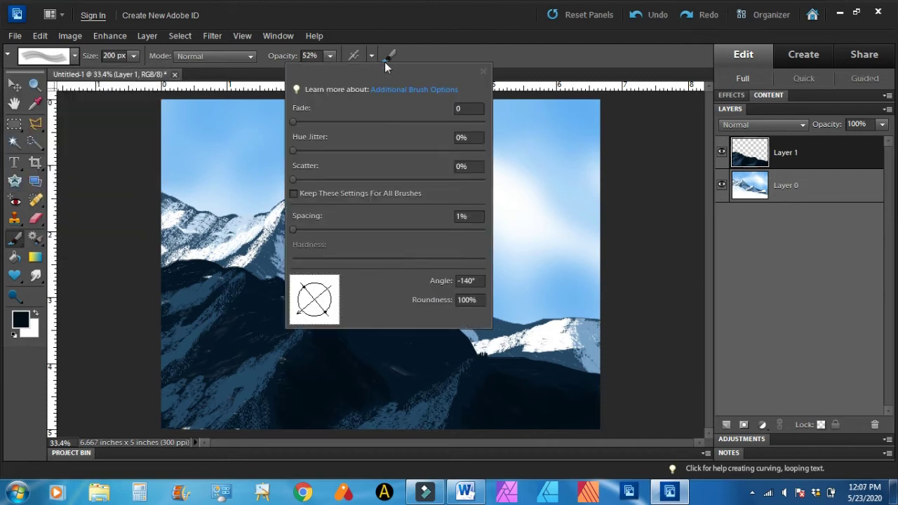
mouse_move(293, 179)
left_mouse_down()
mouse_move(332, 183)
mouse_move(288, 180)
mouse_move(313, 181)
mouse_move(300, 184)
left_mouse_up()
left_click(136, 211)
left_click(390, 56)
left_click(112, 252)
left_click(389, 56)
left_click(397, 367)
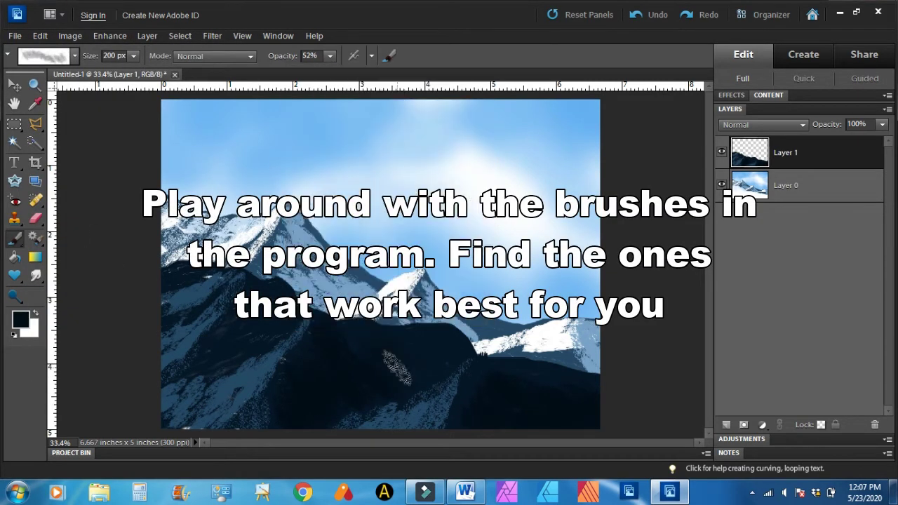
Reduce the brush size to 101 px and darken the shadowed slope between the two left highlight bands.
left_click(133, 57)
left_click_drag(134, 74, 132, 74)
left_click(244, 348)
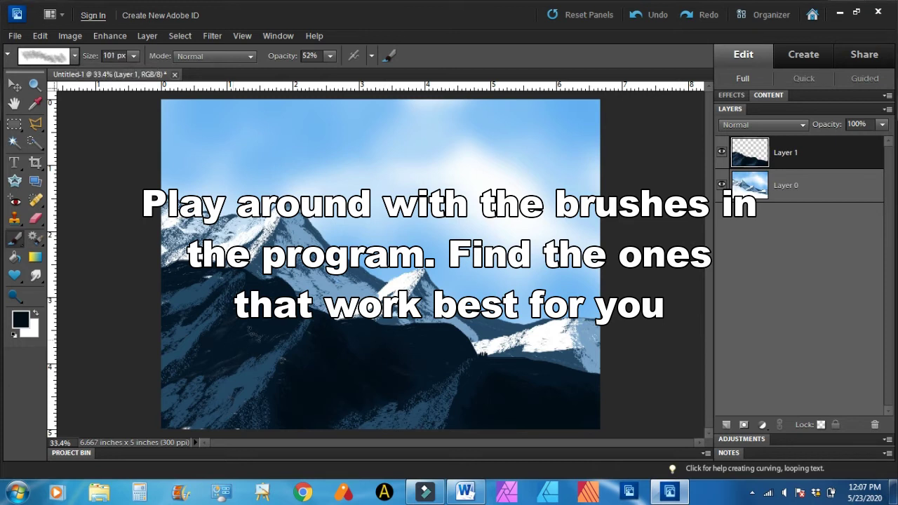
mouse_move(252, 329)
left_mouse_down()
mouse_move(212, 373)
mouse_move(258, 304)
left_mouse_up()
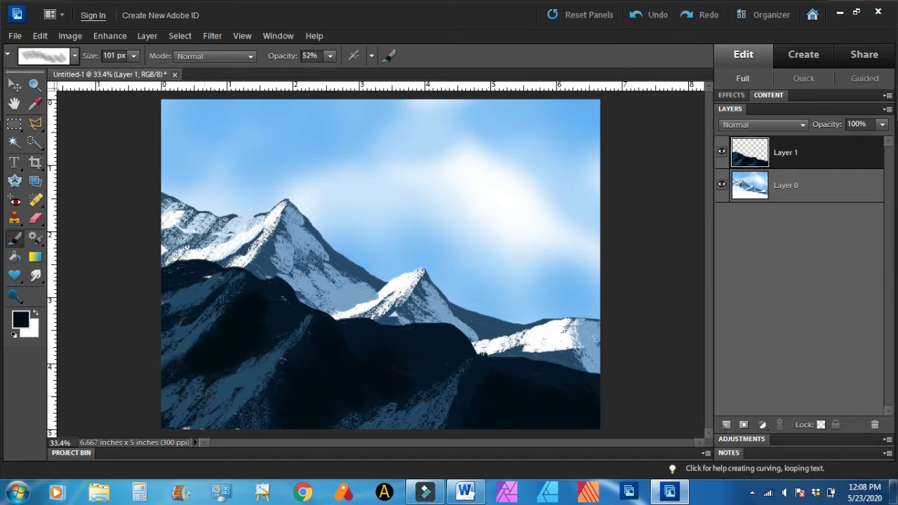
Add another new layer on top and set the foreground colour to a very dark green for the trees.
left_click(726, 425)
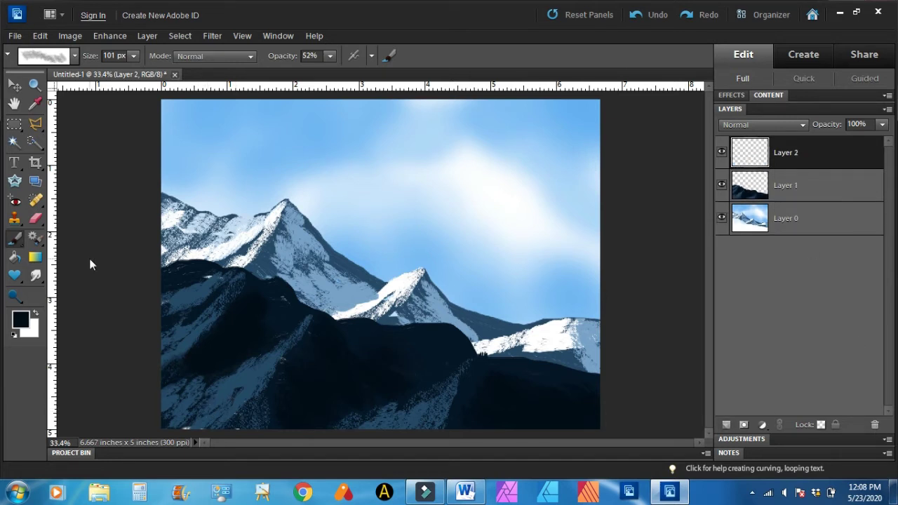
left_click(20, 319)
left_click(703, 255)
left_click(809, 107)
Set the brush angle to 0° and the brush opacity to 100%.
left_click(391, 56)
left_click_drag(313, 321, 303, 313)
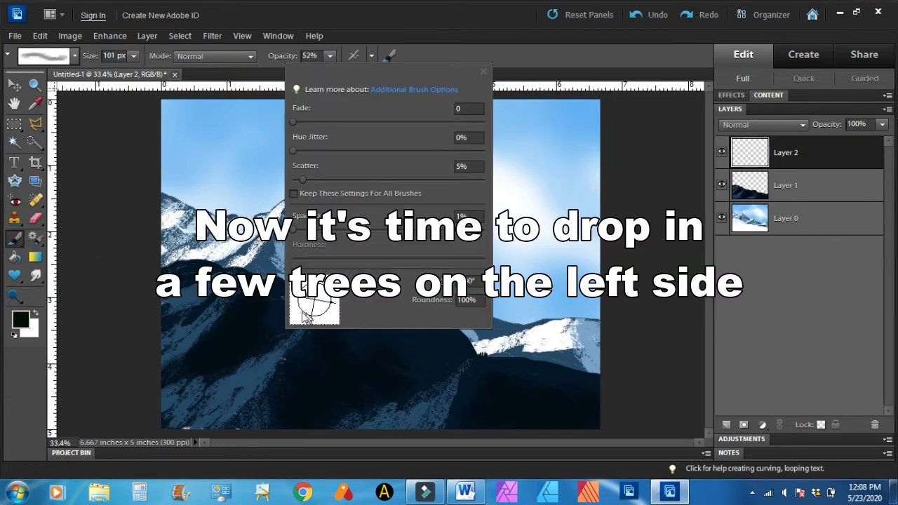
left_click(244, 171)
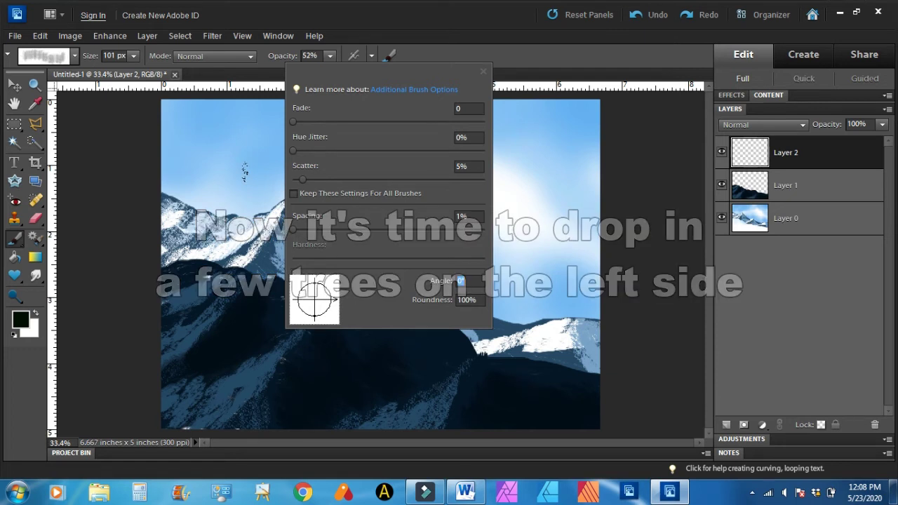
left_click(482, 70)
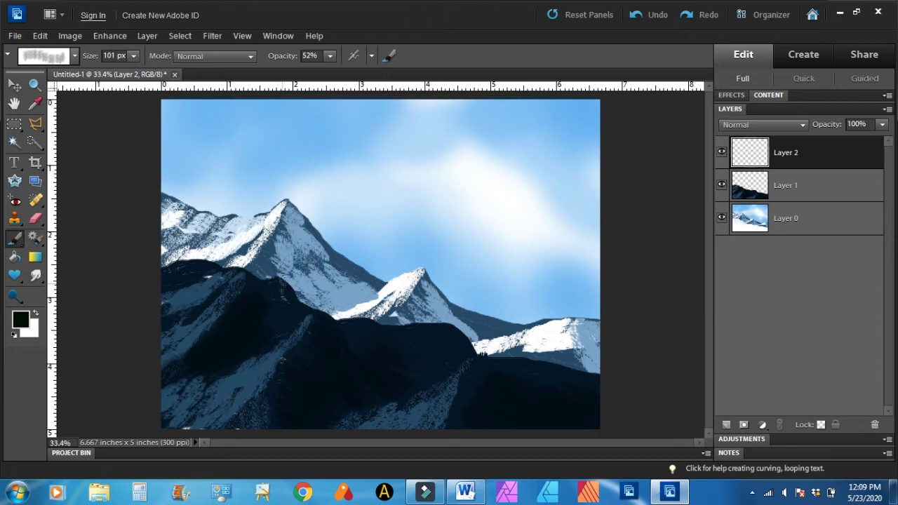
key("0")
Paint a tall dark-green tree silhouette left of centre, widening from a narrow tip towards the canvas's lower edge.
left_click_drag(278, 247, 275, 425)
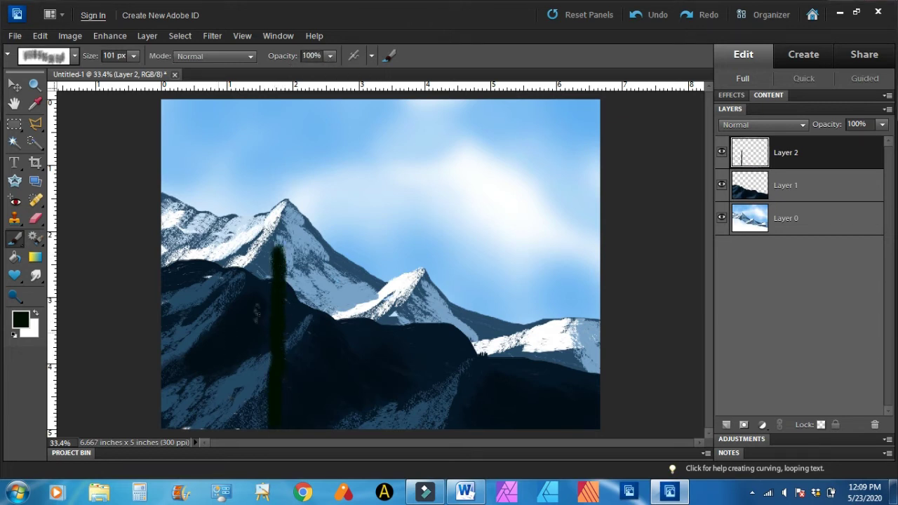
left_click_drag(279, 343, 289, 390)
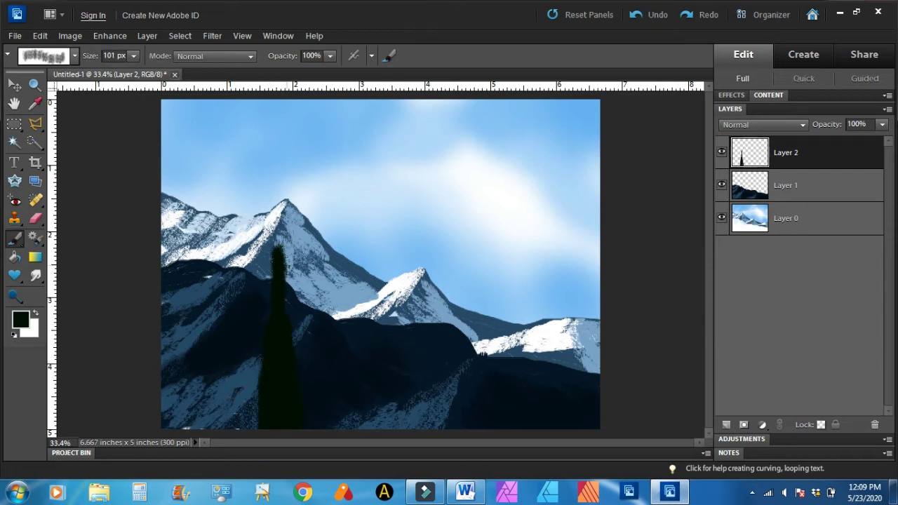
Set the brush angle to -44° and paint the first short branches on the right side of the tree trunk.
left_click(390, 56)
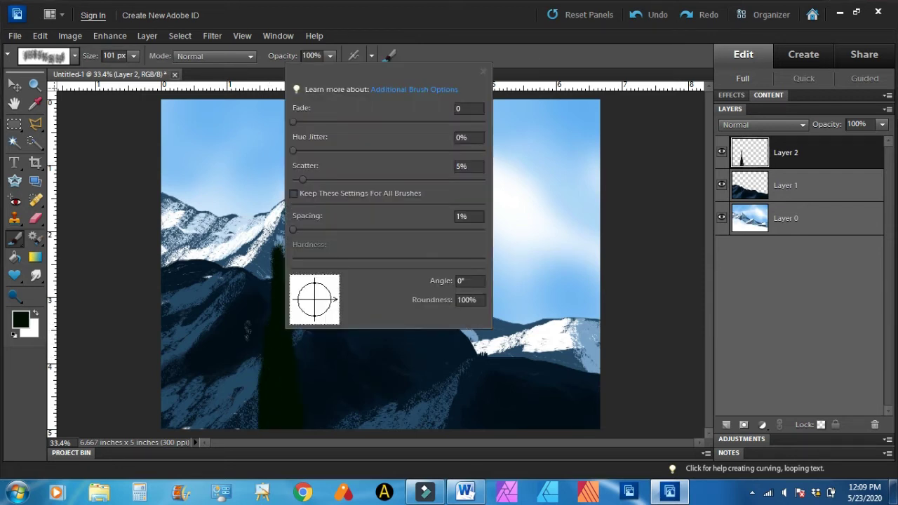
left_click(483, 74)
left_click(390, 57)
left_click_drag(335, 301, 329, 316)
left_click(119, 335)
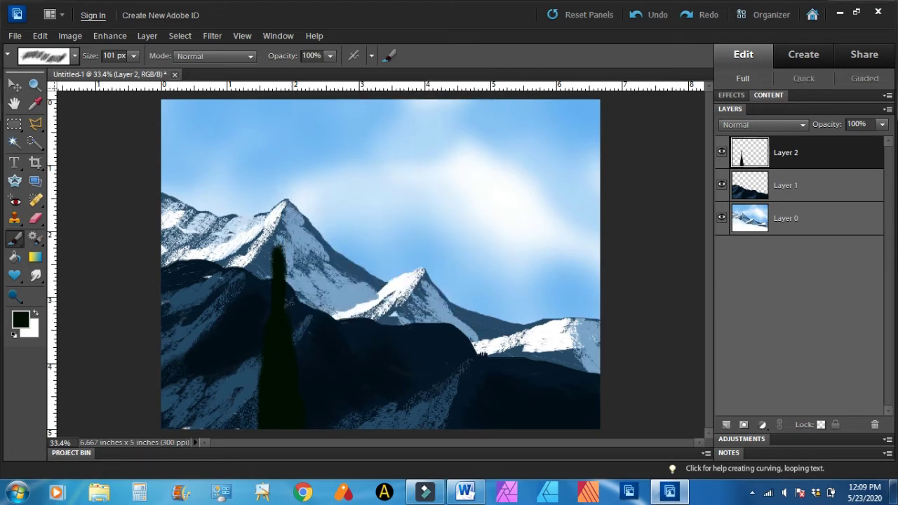
left_click_drag(295, 338, 304, 344)
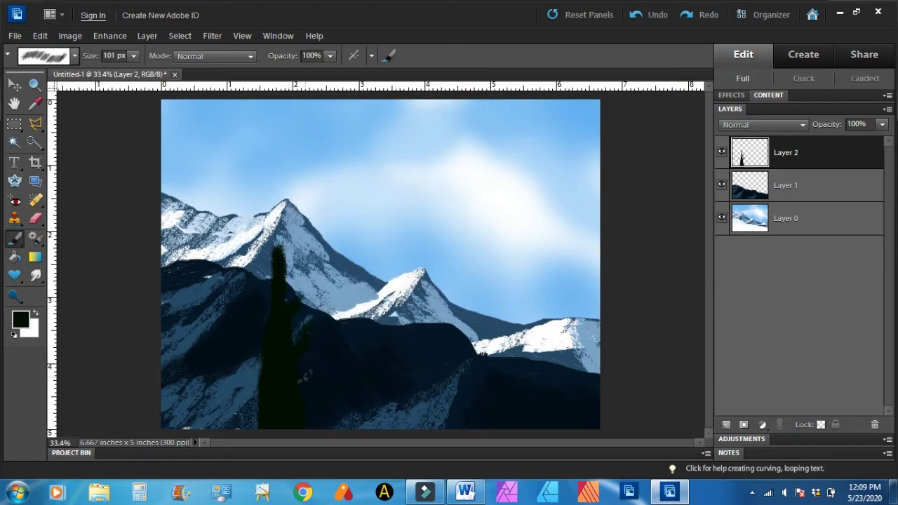
Reduce the brush scatter to 0% and paint another branch on the right side of the tree.
left_click(390, 57)
left_click_drag(304, 180, 179, 189)
left_click(485, 73)
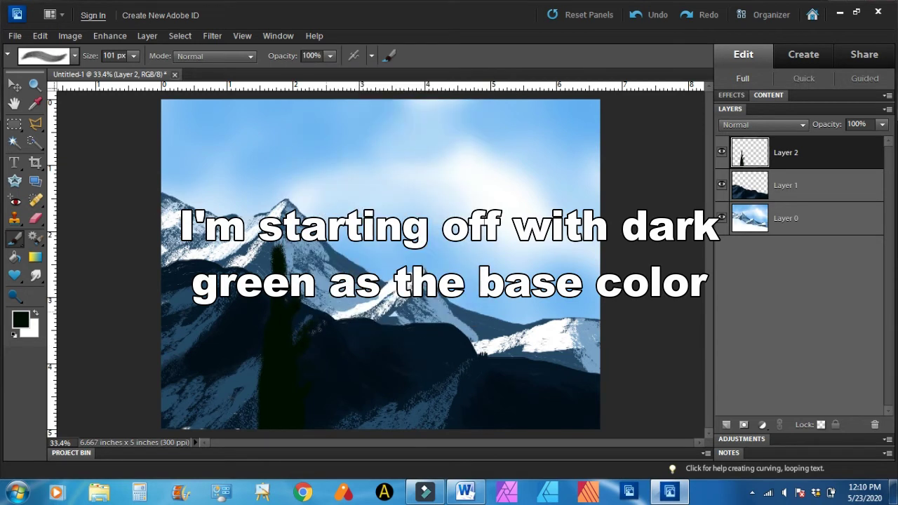
left_click_drag(290, 361, 293, 333)
left_click(391, 56)
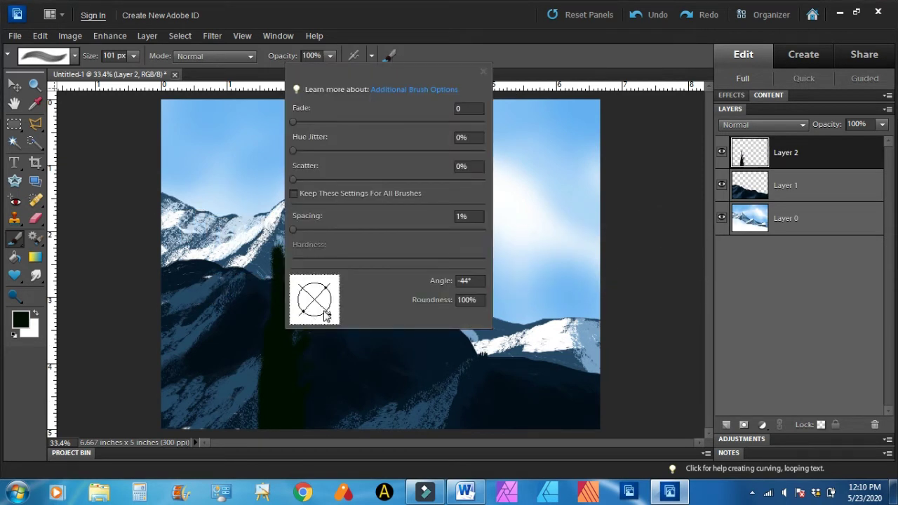
left_click(482, 70)
Reduce the brush to 73 px and paint dark branches down the tree's right side, from near the tip to the base.
mouse_move(331, 56)
left_mouse_down()
mouse_move(325, 73)
mouse_move(306, 73)
mouse_move(371, 76)
left_mouse_up()
left_click(330, 55)
left_click_drag(295, 375, 299, 419)
left_click(391, 57)
left_click(483, 71)
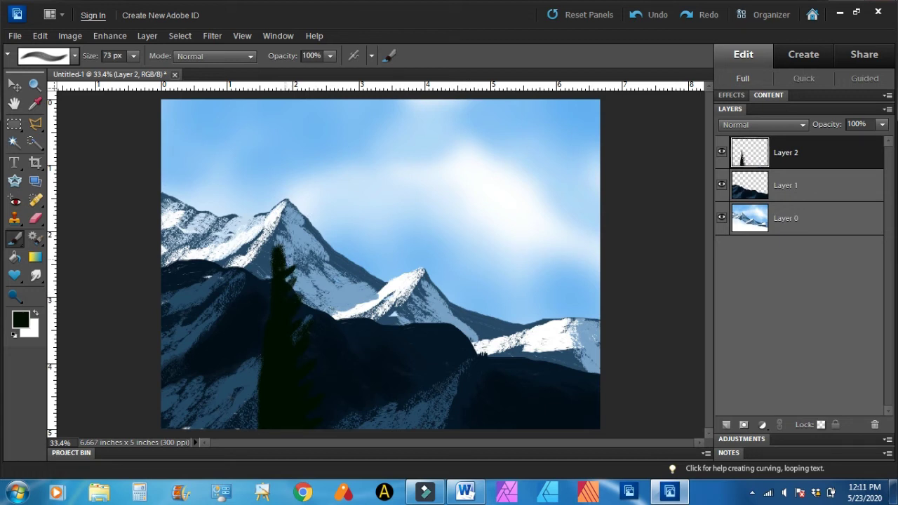
left_click_drag(284, 258, 290, 265)
Set the brush angle to -112° and paint branches along the whole left side of the tall tree, longest at the base.
left_click(394, 57)
left_click_drag(333, 323, 305, 320)
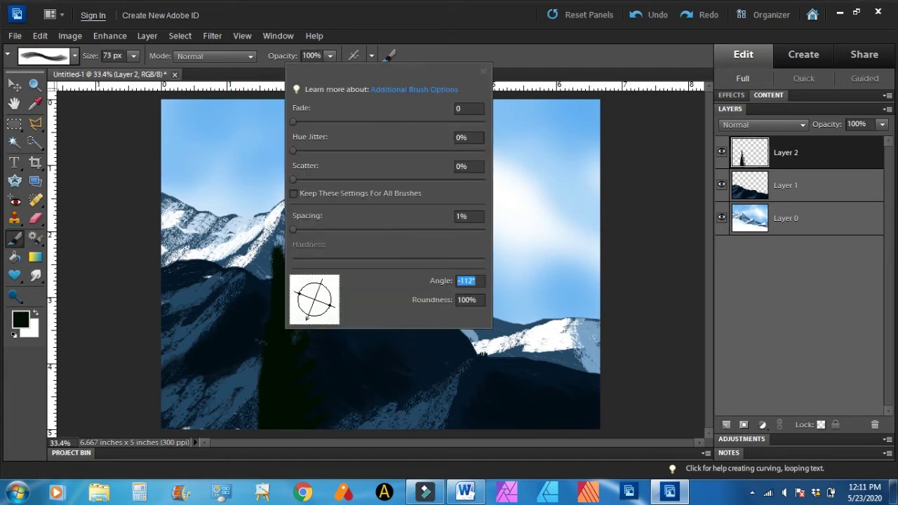
left_click(262, 345)
mouse_move(268, 368)
left_mouse_down()
mouse_move(255, 361)
mouse_move(257, 377)
left_mouse_up()
mouse_move(260, 401)
left_mouse_down()
mouse_move(229, 398)
mouse_move(234, 422)
left_mouse_up()
left_click_drag(260, 392, 249, 386)
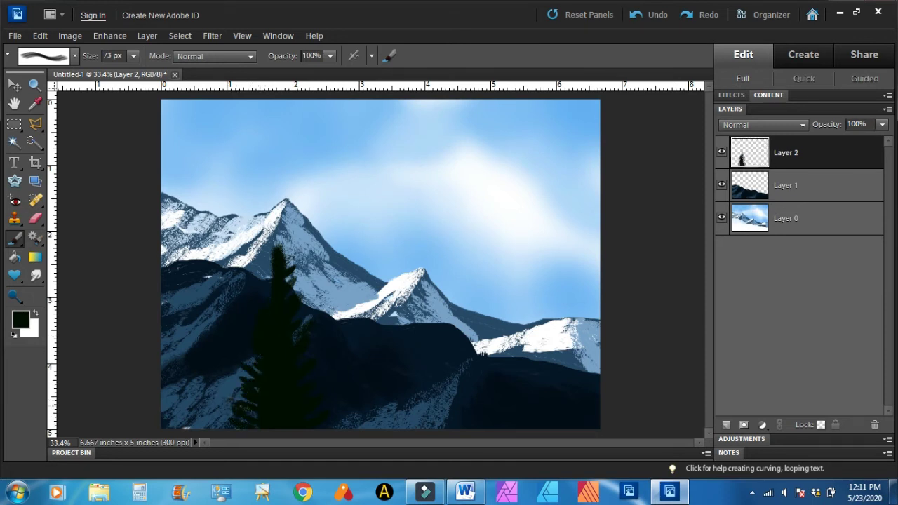
left_click_drag(270, 355, 254, 348)
mouse_move(273, 303)
left_mouse_down()
mouse_move(259, 296)
mouse_move(265, 267)
left_mouse_up()
left_click_drag(273, 337, 262, 331)
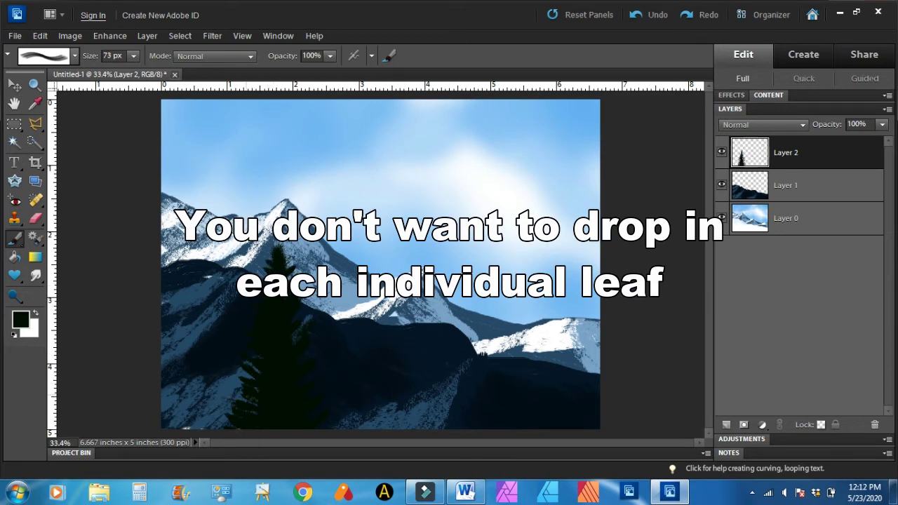
Change the brush angle and paint thin vertical trunks for three smaller trees left of the tall tree.
left_click(391, 56)
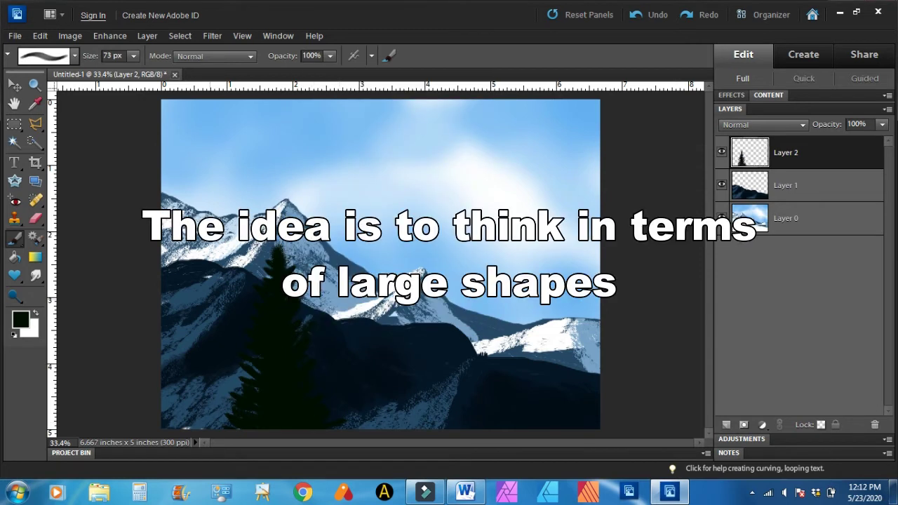
left_click(391, 58)
mouse_move(197, 294)
left_mouse_down()
mouse_move(204, 426)
mouse_move(195, 283)
mouse_move(175, 423)
left_mouse_up()
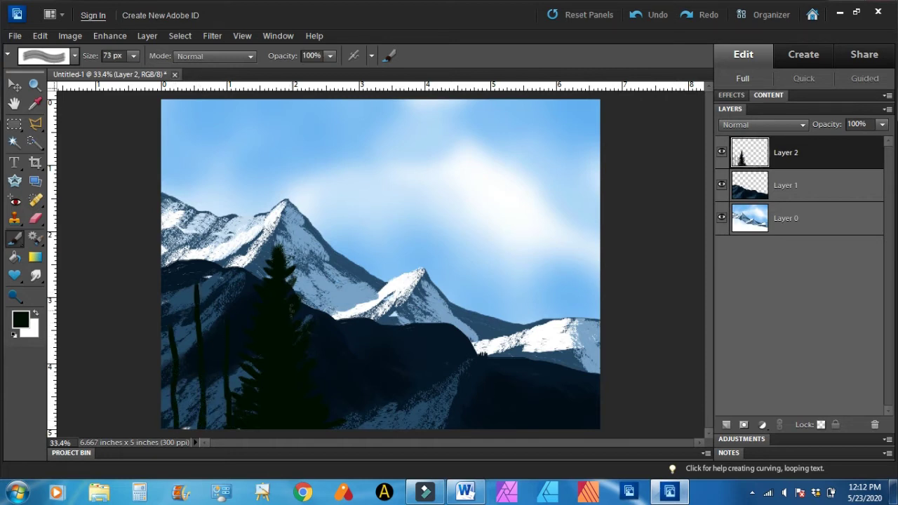
Tilt the brush diagonally and paint the lower right-side branches of the tallest small tree.
left_click(390, 56)
left_click_drag(338, 300, 328, 318)
left_click(103, 320)
left_click_drag(204, 399, 219, 407)
left_click_drag(206, 405, 222, 426)
mouse_move(206, 383)
left_mouse_down()
mouse_move(220, 395)
mouse_move(215, 428)
left_mouse_up()
left_click_drag(211, 410, 224, 428)
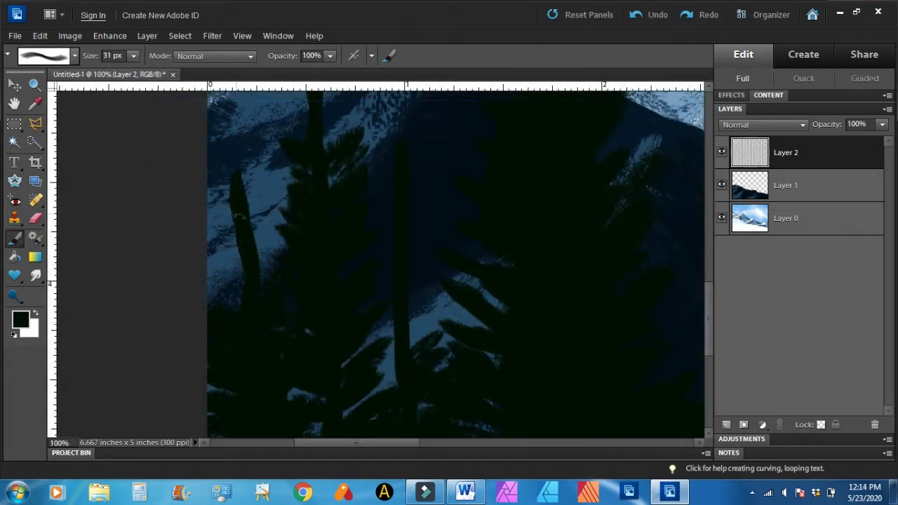
Paint left-side branches with a 31 px brush on the leftmost small tree and on the small tree nearest the tall one.
left_click_drag(234, 228, 212, 217)
left_click_drag(237, 241, 212, 228)
left_click_drag(239, 256, 220, 249)
left_click_drag(242, 268, 222, 265)
mouse_move(246, 306)
left_mouse_down()
mouse_move(225, 299)
mouse_move(224, 271)
left_mouse_up()
left_click_drag(239, 295, 222, 289)
left_click_drag(237, 249, 226, 239)
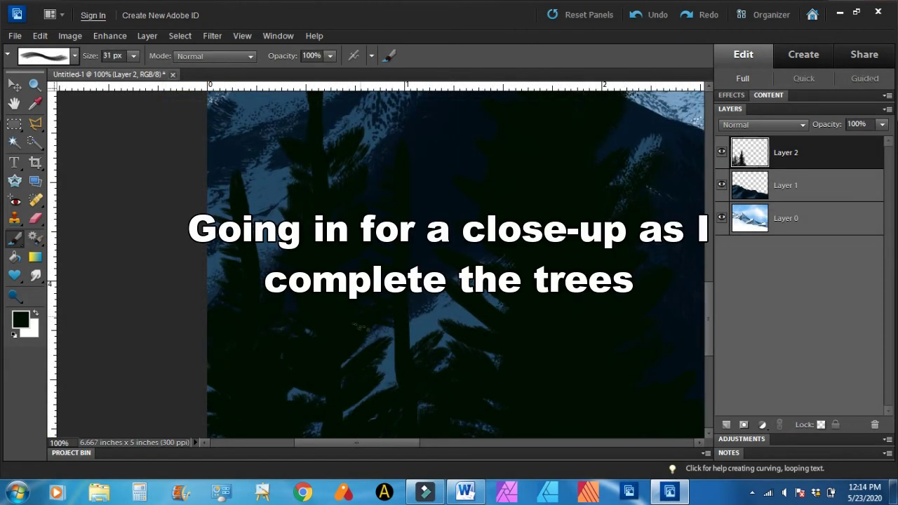
left_click_drag(361, 388, 350, 394)
left_click_drag(396, 373, 377, 380)
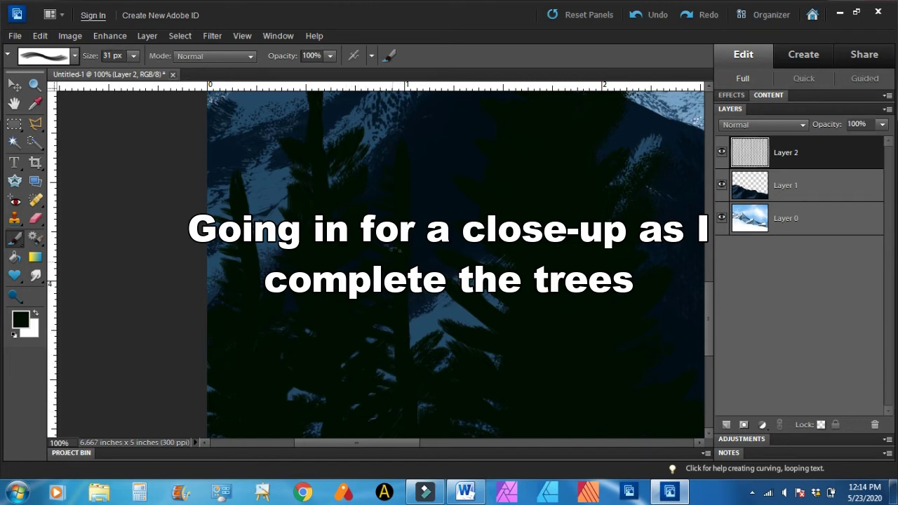
Tilt the brush the opposite way and paint right-side branches on the leftmost small tree and its taller neighbour.
left_click(389, 55)
left_click(329, 322)
left_click(483, 71)
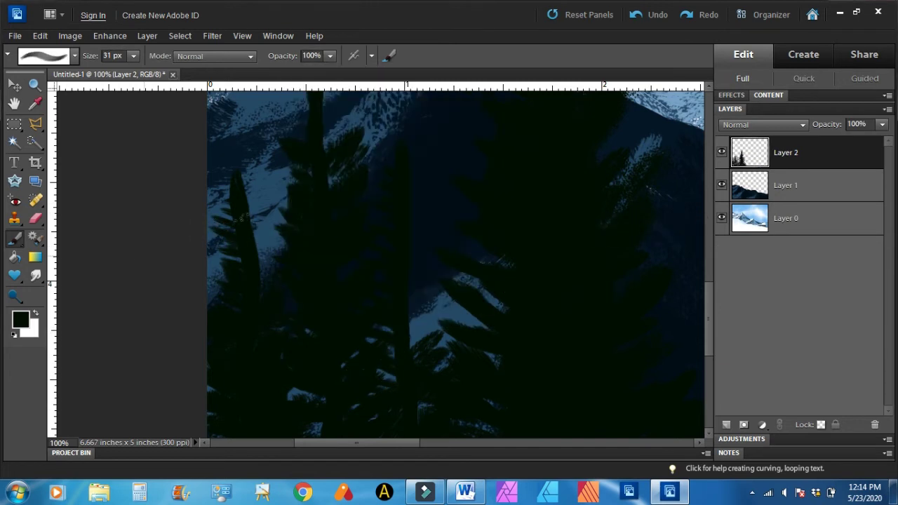
left_click_drag(245, 210, 257, 202)
left_click_drag(249, 233, 263, 224)
mouse_move(254, 246)
left_mouse_down()
mouse_move(268, 241)
mouse_move(273, 254)
left_mouse_up()
mouse_move(259, 276)
left_mouse_down()
mouse_move(271, 263)
mouse_move(271, 278)
left_mouse_up()
left_click_drag(262, 328, 281, 328)
left_click_drag(291, 396, 313, 393)
left_click_drag(327, 188, 339, 177)
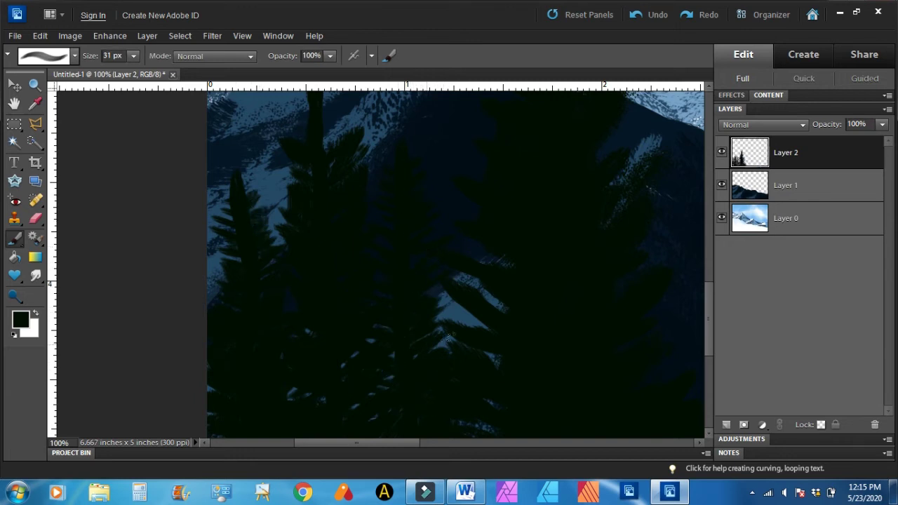
Change the brush angle again and thicken the tall tree's left branches where the blue hillside shows through.
left_click(389, 55)
left_click(319, 315)
mouse_move(491, 293)
left_mouse_down()
mouse_move(506, 308)
mouse_move(495, 360)
left_mouse_up()
left_click_drag(498, 253, 518, 266)
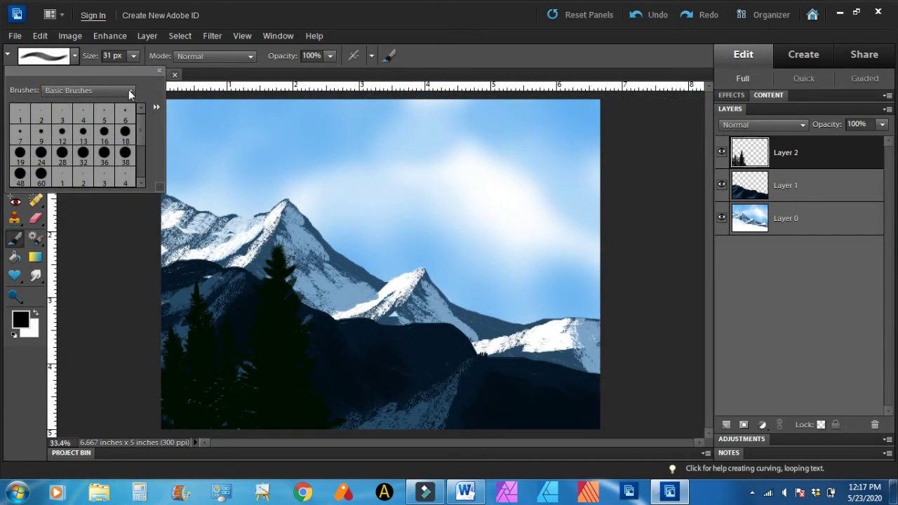
Choose the last 104 px brush of the Thick Heavy Brushes set and dab a black shadow at the tall tree's base.
left_click(87, 91)
left_click(70, 240)
left_click(62, 114)
left_click(103, 113)
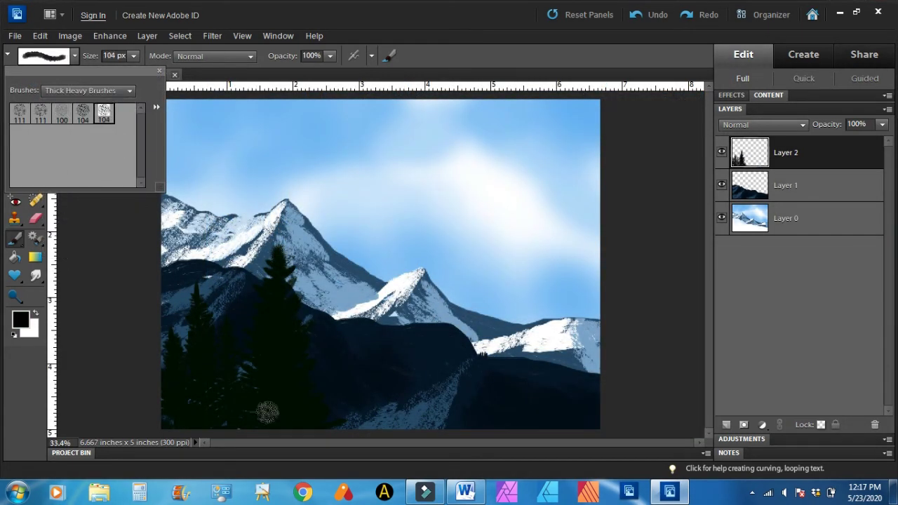
mouse_move(289, 419)
left_mouse_down()
mouse_move(285, 403)
mouse_move(287, 417)
left_mouse_up()
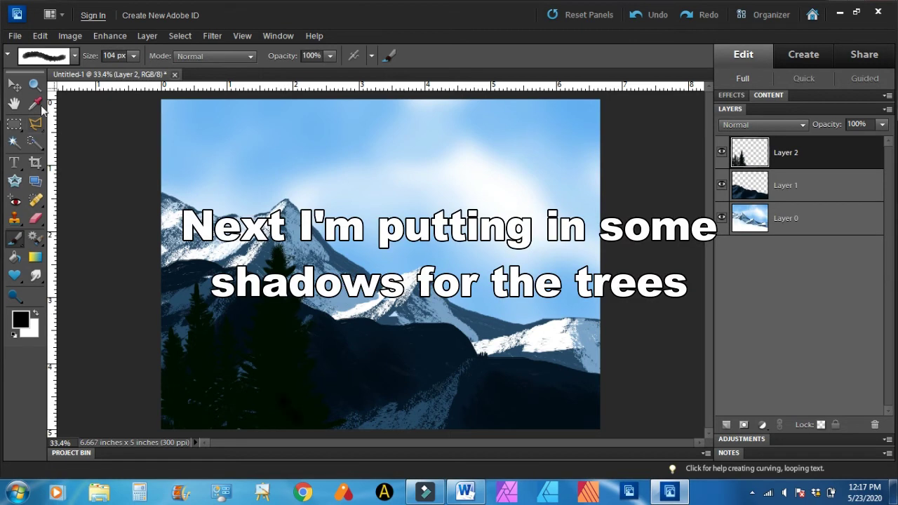
Switch to the other 104 px Thick Heavy brush and paint black shadows across the base of the small left trees.
left_click(34, 84)
left_click(294, 413)
left_click(368, 256)
left_click(350, 239)
key("b")
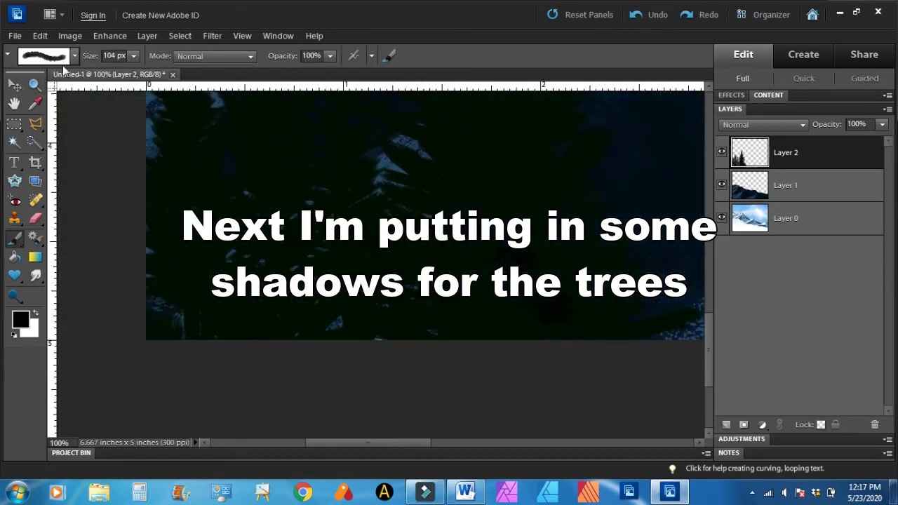
left_click(62, 61)
left_click(84, 112)
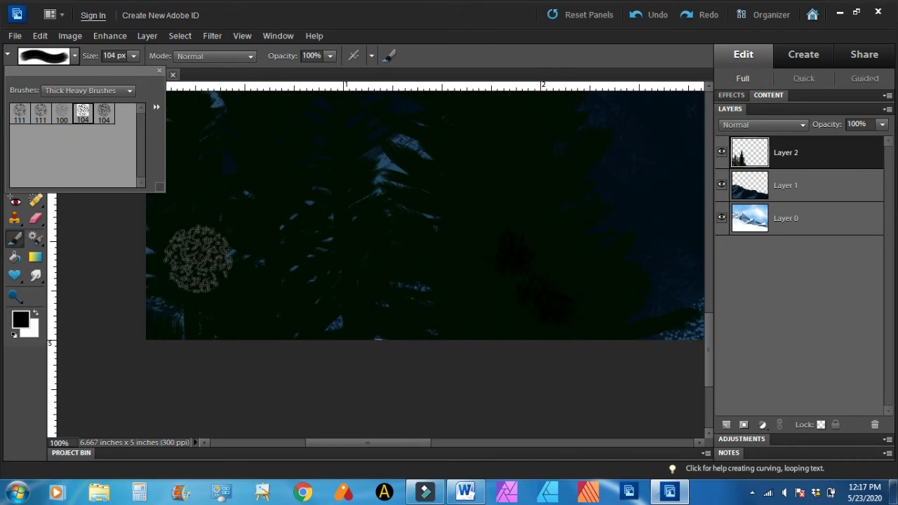
left_click(193, 280)
mouse_move(190, 319)
left_mouse_down()
mouse_move(246, 317)
mouse_move(243, 307)
mouse_move(320, 313)
left_mouse_up()
Load the Assorted Brushes set and choose its 54 px textured round brush.
left_click(74, 56)
left_click(86, 90)
left_click(76, 250)
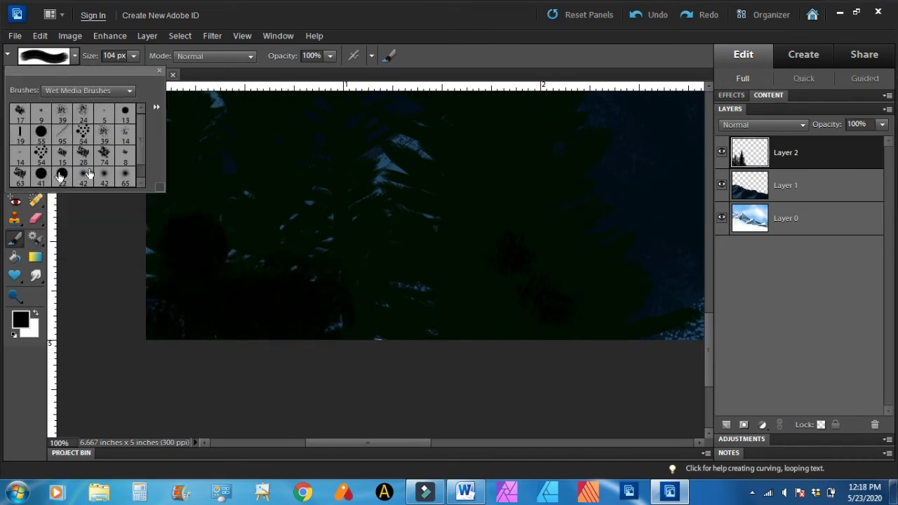
left_click(113, 90)
left_click(70, 125)
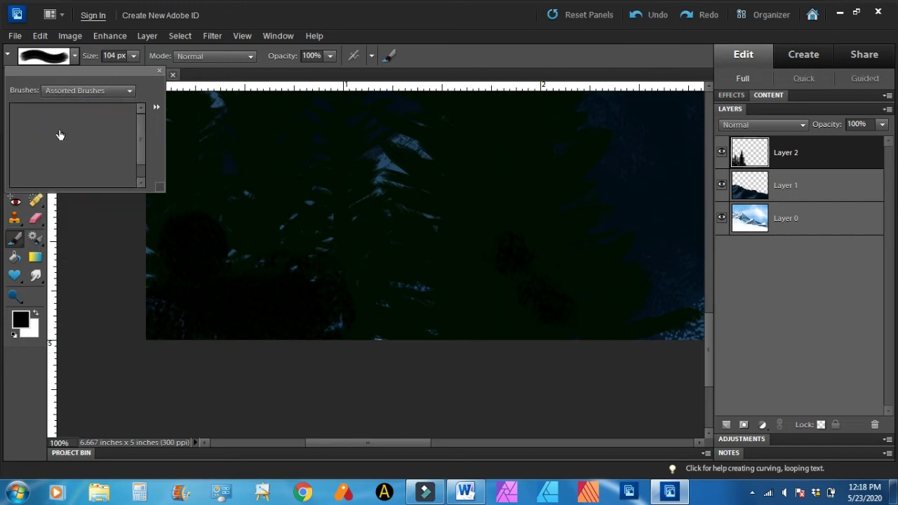
left_click(102, 163)
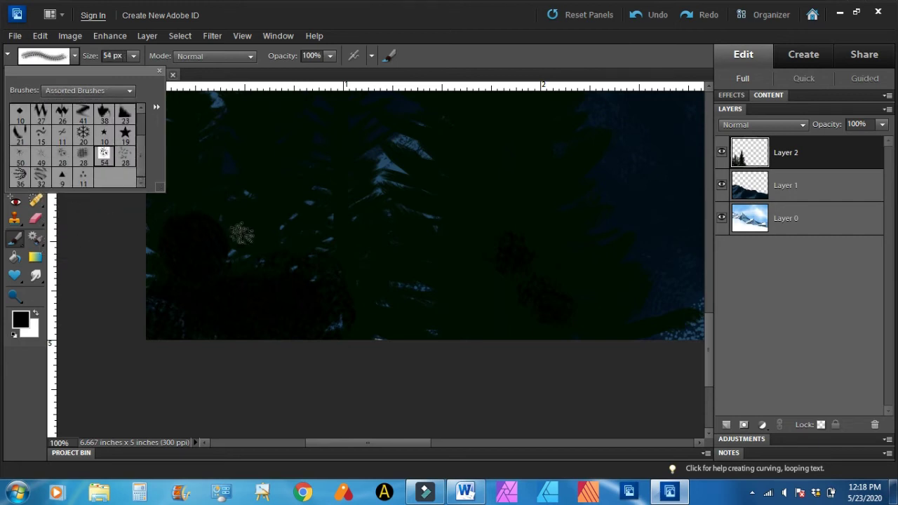
Paint black shadows over the lower halves of the two leftmost trees, covering the remaining blue gaps near the ground.
left_click(238, 241)
left_click_drag(352, 301, 291, 257)
left_click(389, 56)
left_click(118, 288)
left_click_drag(147, 312, 267, 294)
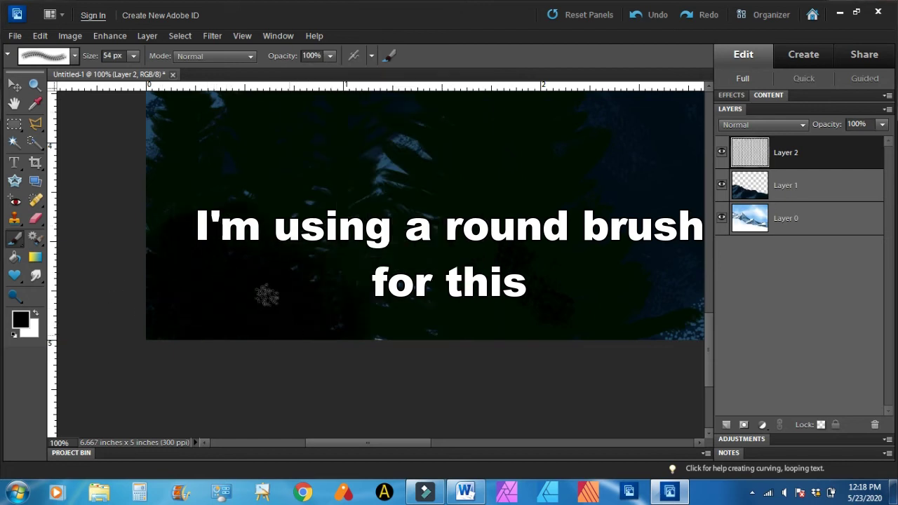
left_click_drag(709, 332, 709, 306)
left_click_drag(188, 293, 268, 339)
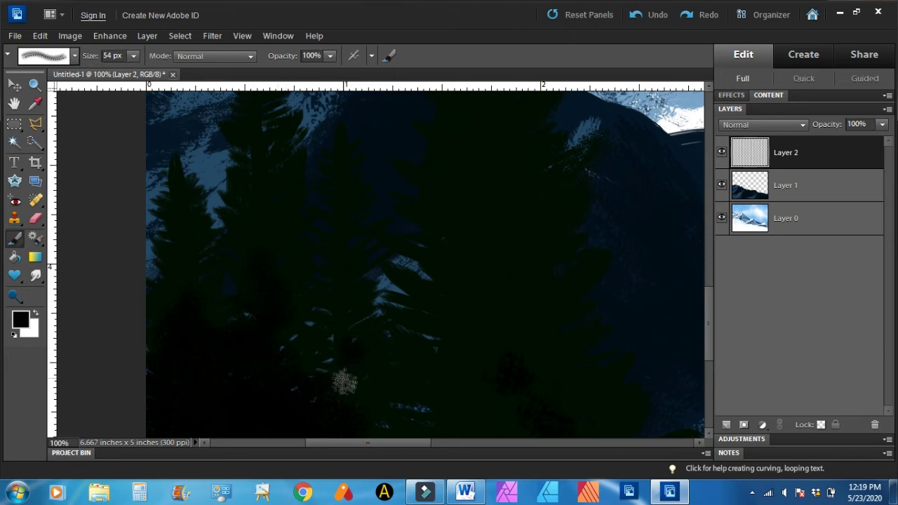
Reduce the brush size and shade the lower part of the small tree beside the tall one in black.
left_click(134, 56)
left_click_drag(133, 76, 125, 75)
left_click_drag(355, 322, 366, 413)
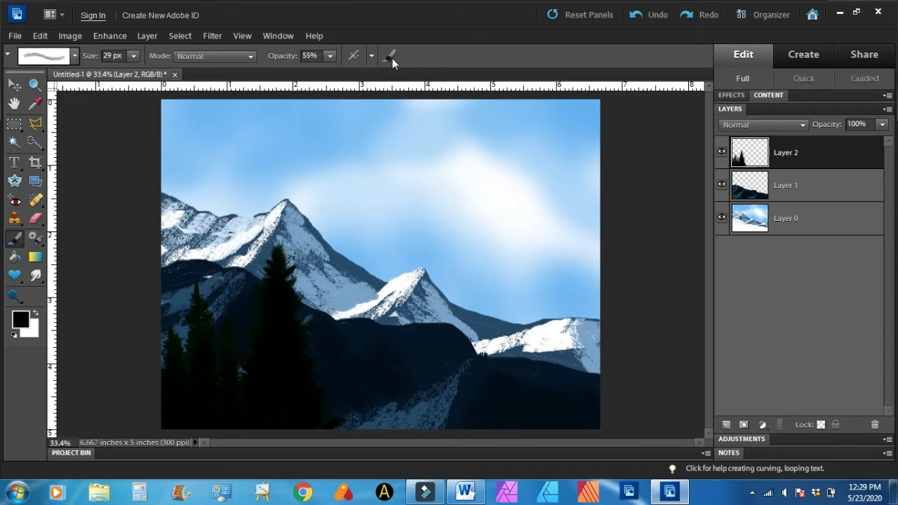
Adjust the brush angle and deepen the black shadow along the left side of the tall tree.
left_click(391, 58)
left_click(484, 72)
left_click(391, 57)
left_click_drag(329, 302, 247, 376)
left_click(484, 72)
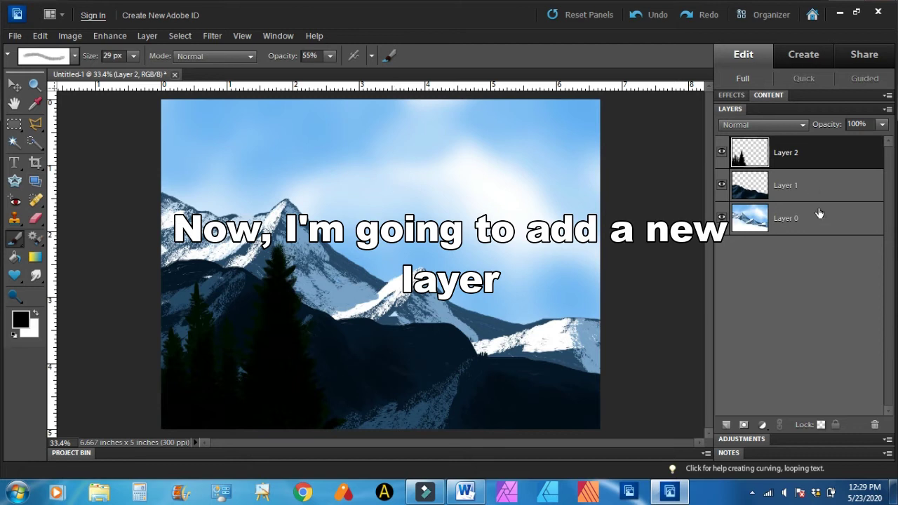
Add a new layer on top and set the foreground colour to a very pale blue-green.
left_click(727, 425)
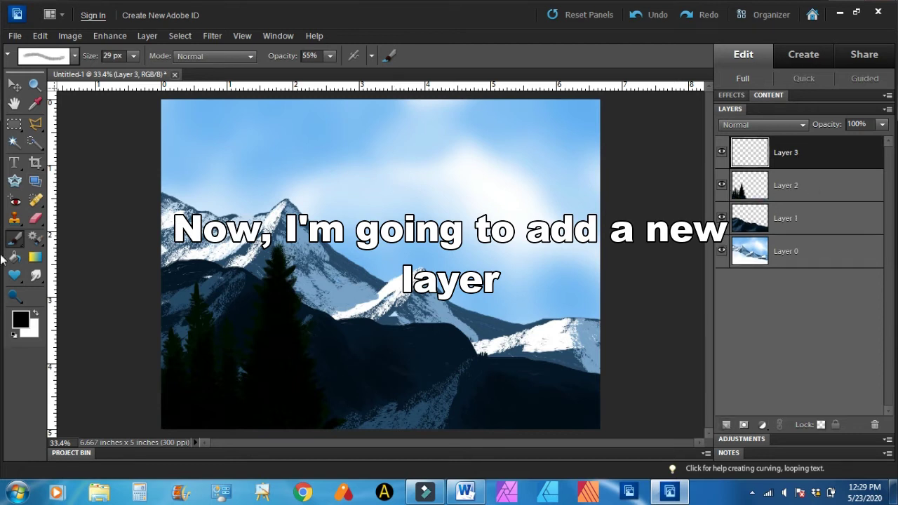
left_click(20, 319)
left_click(536, 152)
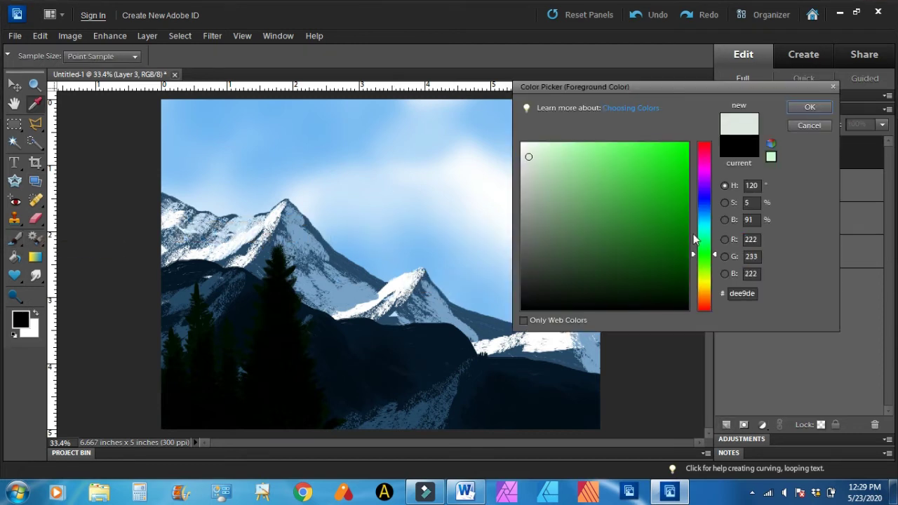
left_click_drag(536, 152, 536, 147)
left_click(820, 105)
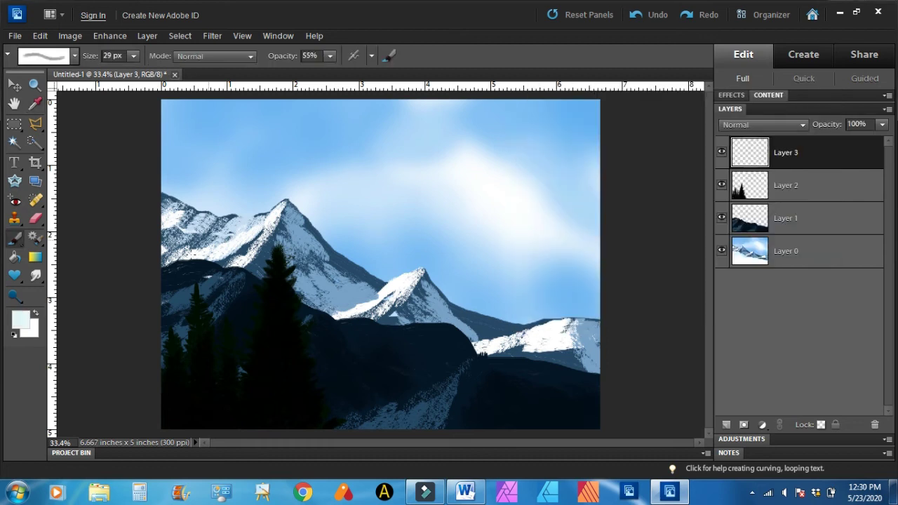
Choose the first 111 px Thick Heavy brush, set its angle to -79° and enlarge it to 209 px.
left_click(75, 56)
left_click(20, 113)
left_click(390, 56)
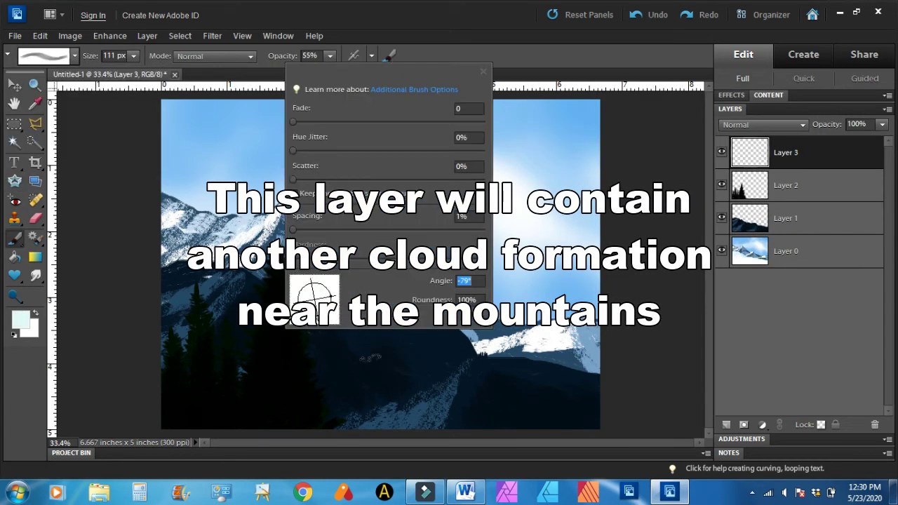
left_click(315, 323)
left_click(483, 71)
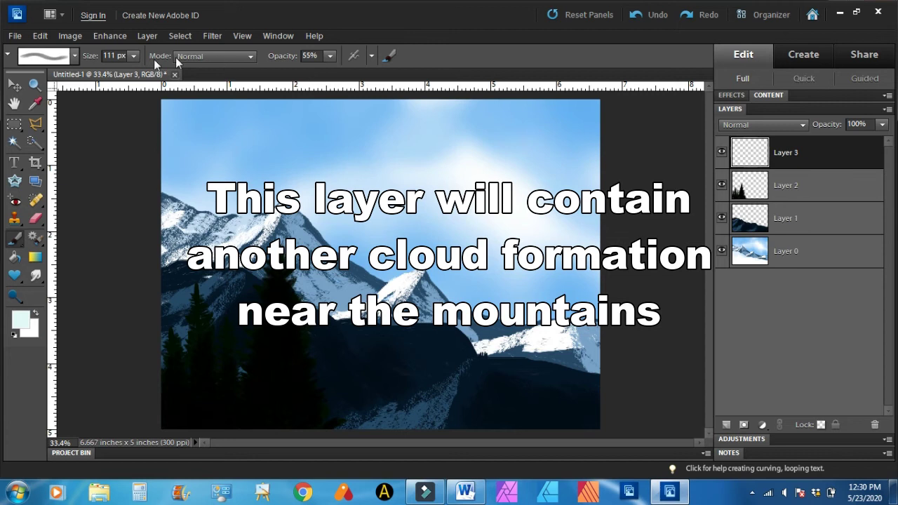
left_click(133, 56)
left_click_drag(129, 71, 135, 71)
Set the foreground colour to white and paint a 55% opacity cloud band along the base of the right-hand mountains.
left_click(21, 320)
left_click(524, 144)
left_click(812, 106)
mouse_move(436, 305)
left_mouse_down()
mouse_move(421, 306)
mouse_move(477, 307)
mouse_move(390, 321)
mouse_move(364, 316)
mouse_move(500, 320)
mouse_move(540, 343)
mouse_move(596, 354)
left_mouse_up()
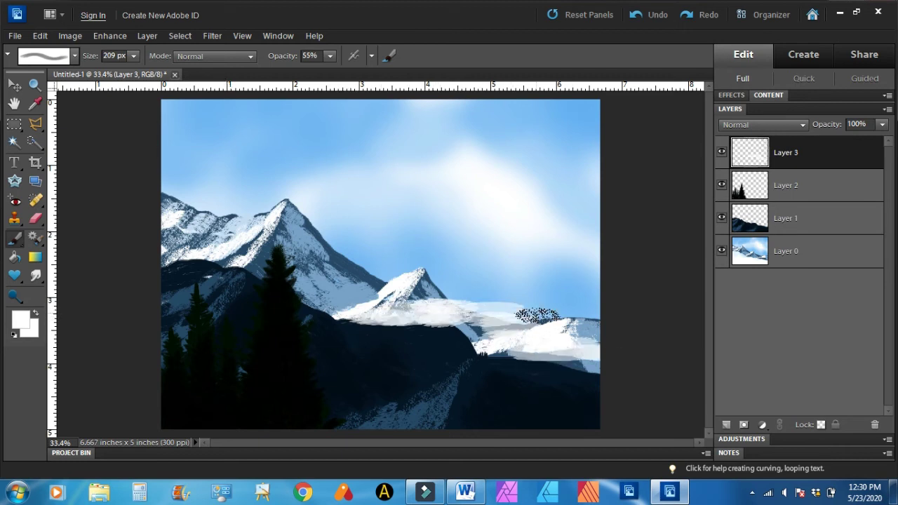
Reduce the brush to 61 px at 100% opacity and paint streaky white clouds around the smaller peak and across the right-hand slopes.
left_click(330, 57)
mouse_move(351, 303)
left_mouse_down()
mouse_move(305, 296)
mouse_move(330, 287)
mouse_move(407, 309)
left_mouse_up()
left_click(133, 56)
left_click_drag(135, 74, 129, 75)
mouse_move(382, 328)
left_mouse_down()
mouse_move(466, 335)
mouse_move(368, 344)
mouse_move(464, 330)
mouse_move(490, 340)
left_mouse_up()
key("0")
left_click_drag(368, 301, 331, 287)
left_click_drag(321, 284, 595, 295)
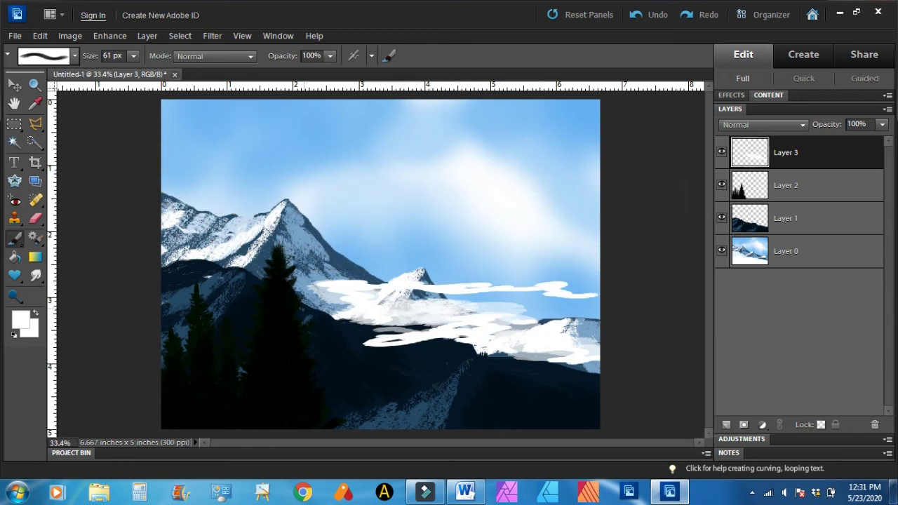
Move the cloud layer below the tree layer and extend the white cloud streaks across the left slopes behind the tallest tree.
left_click_drag(830, 164, 827, 201)
left_click_drag(294, 316, 340, 316)
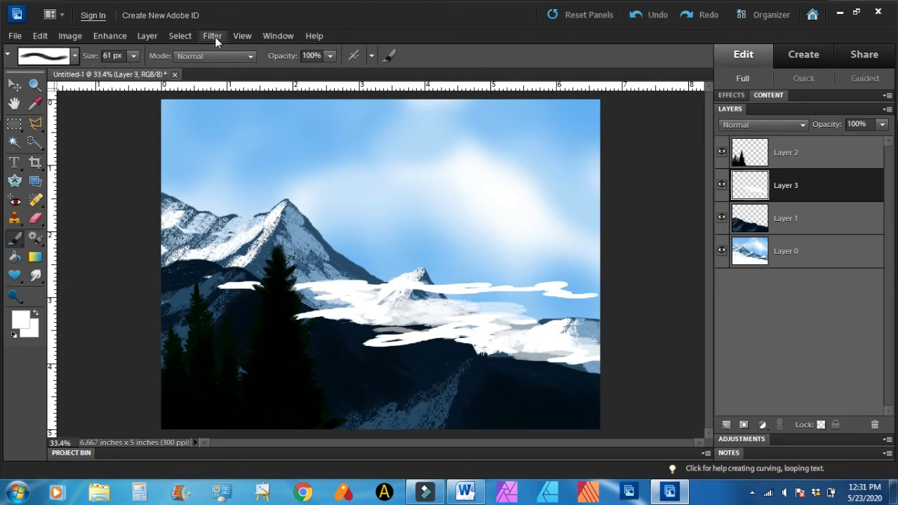
Soften the cloud layer with a 14-pixel Gaussian Blur and set the layer's opacity to 81%.
left_click(763, 425)
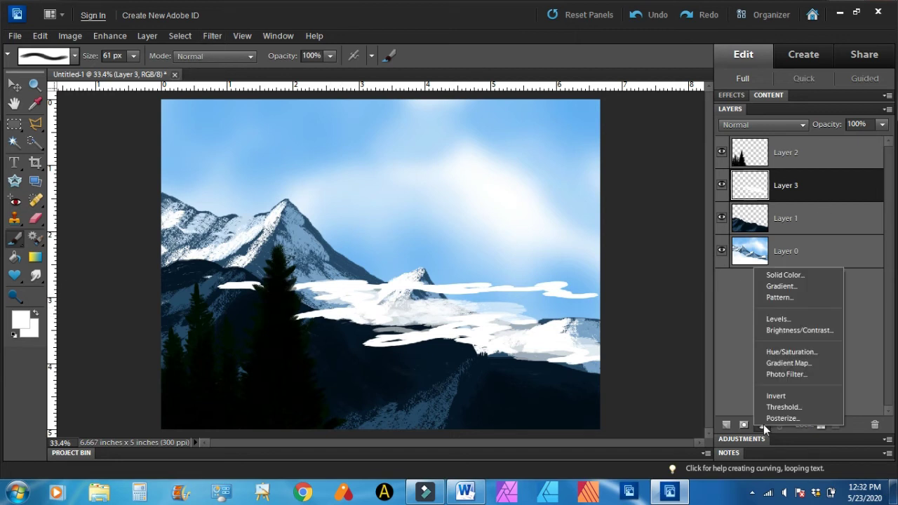
left_click(212, 36)
left_click(211, 36)
mouse_move(225, 133)
left_click(356, 170)
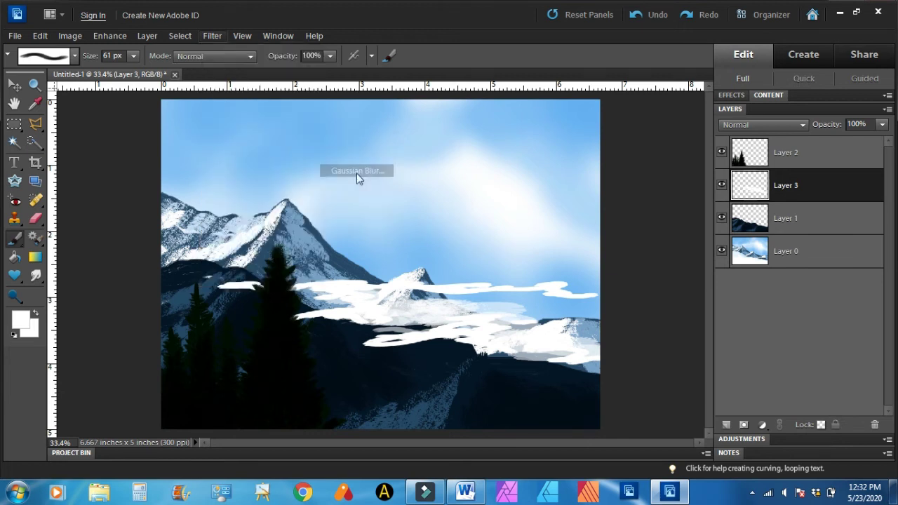
mouse_move(664, 295)
left_mouse_down()
mouse_move(684, 298)
mouse_move(671, 300)
left_mouse_up()
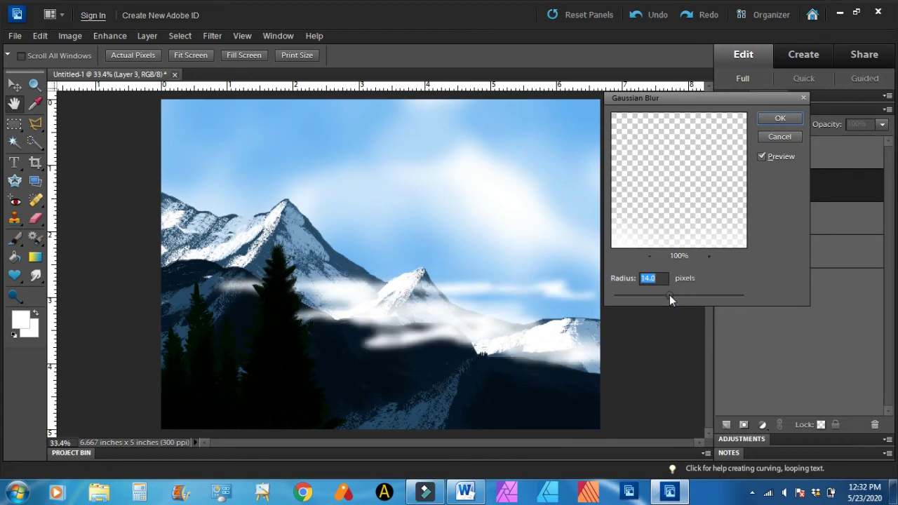
left_click(780, 118)
left_click(882, 124)
left_click_drag(880, 140, 870, 143)
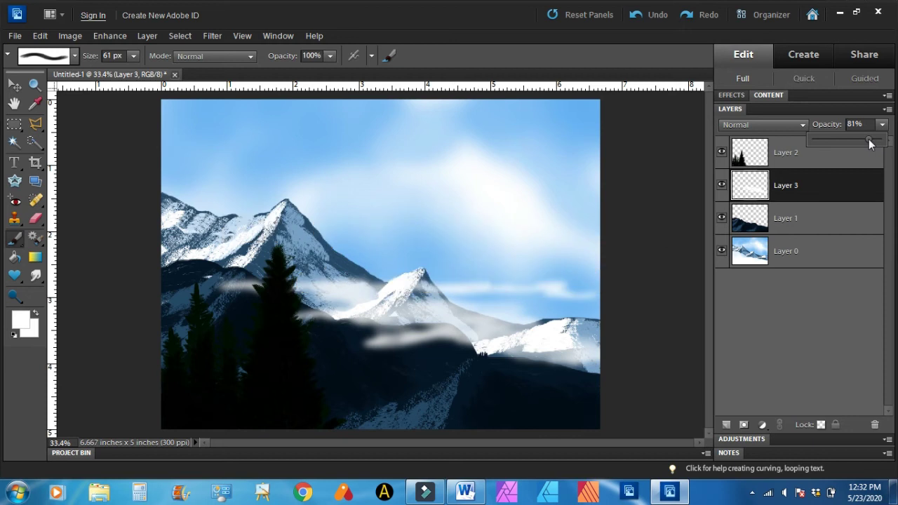
Select the tree layer and set the foreground colour to a medium green for the tree highlights.
left_click(792, 169)
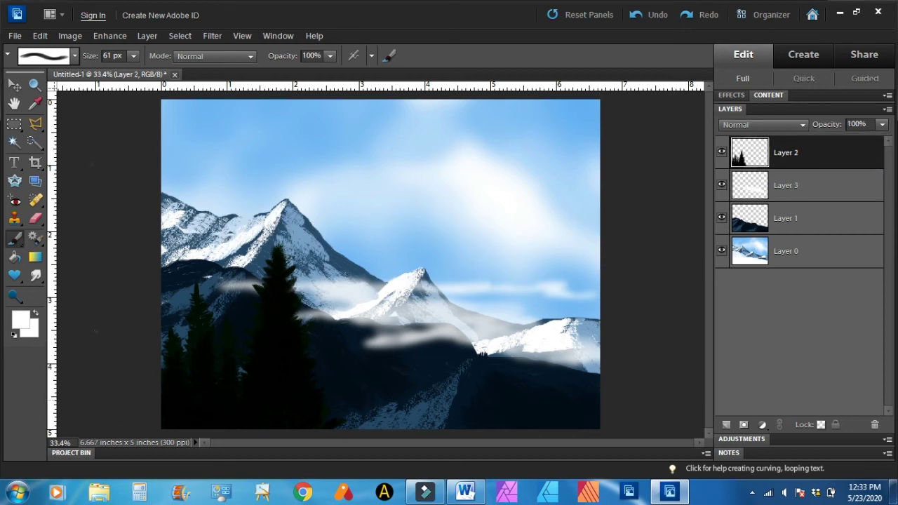
key("z")
left_click(258, 314)
left_click(21, 322)
left_click(706, 256)
left_click(643, 234)
left_click(623, 209)
left_click(615, 201)
left_click(809, 106)
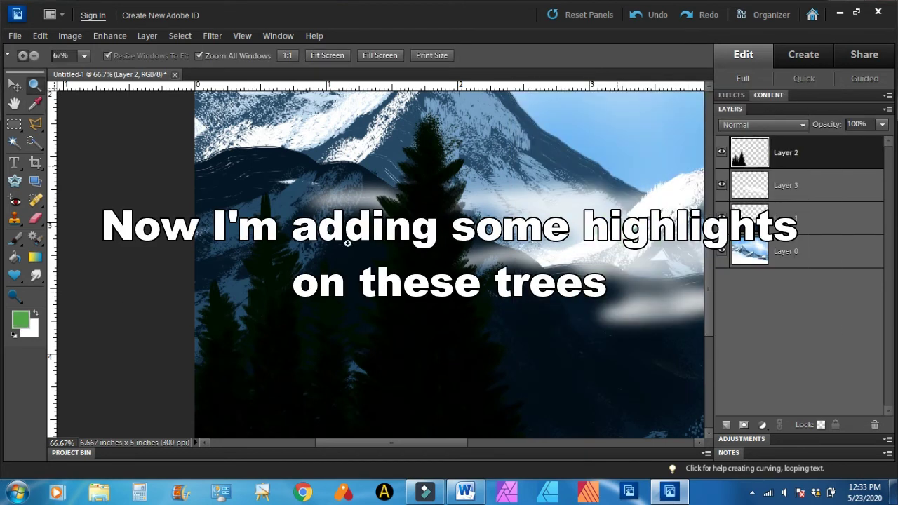
Choose the first 111 px Thick Heavy brush and adjust its angle in the additional brush options.
left_click(14, 239)
left_click(76, 57)
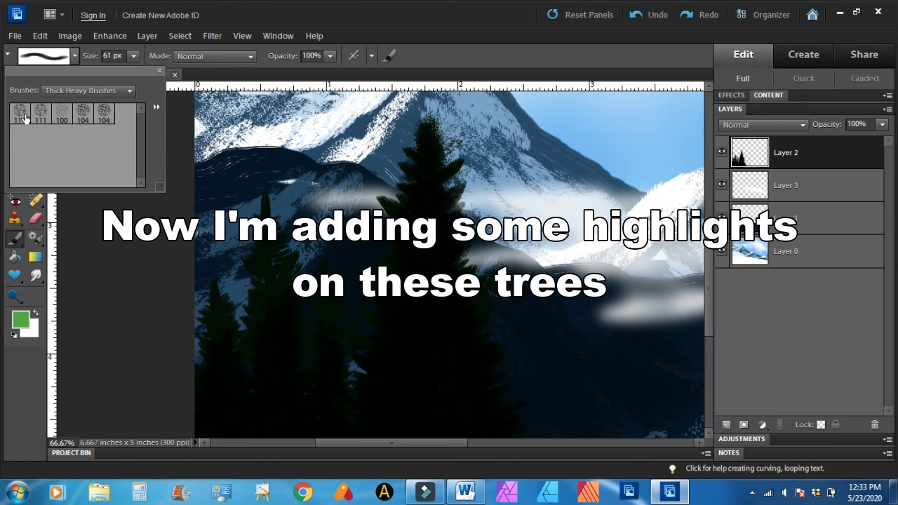
left_click(24, 118)
left_click(134, 56)
left_click(390, 57)
left_click(323, 319)
left_click(307, 319)
left_click(302, 319)
left_click(519, 52)
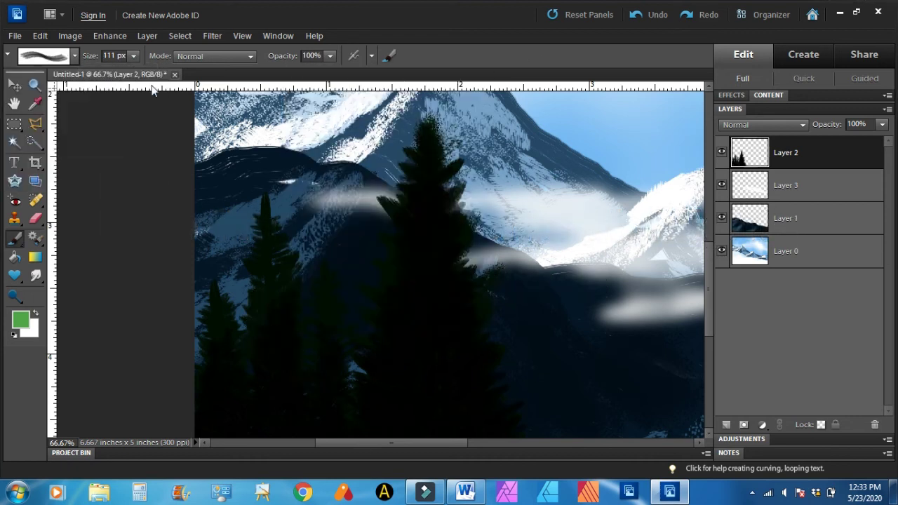
Reduce the brush to 41 px and paint green highlights on the upper left branches of the tallest tree.
left_click(133, 56)
left_click_drag(129, 70, 110, 71)
left_click(411, 218)
mouse_move(385, 202)
left_mouse_down()
mouse_move(414, 231)
mouse_move(394, 270)
left_mouse_up()
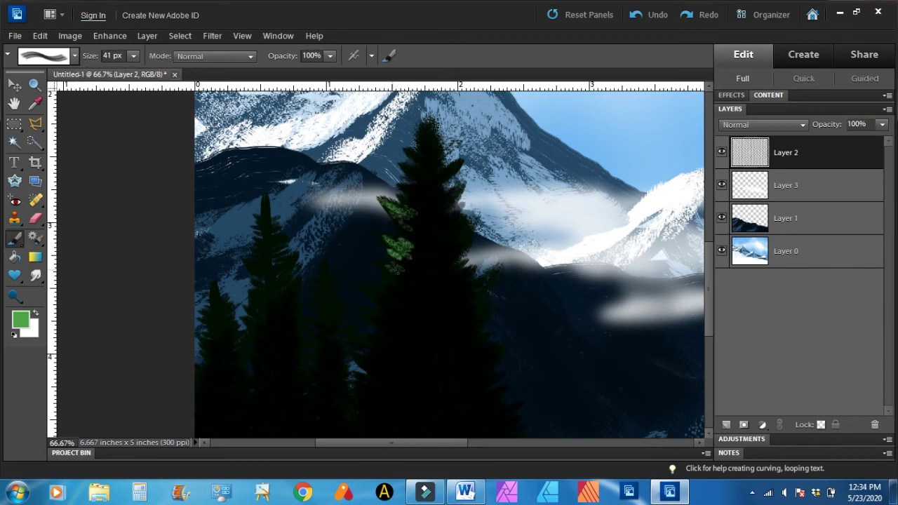
Lower the brush opacity to 46% and continue the green highlights down the left side of the tallest tree.
left_click(329, 56)
left_click_drag(331, 71, 292, 71)
left_click(387, 277)
left_click_drag(399, 281, 384, 289)
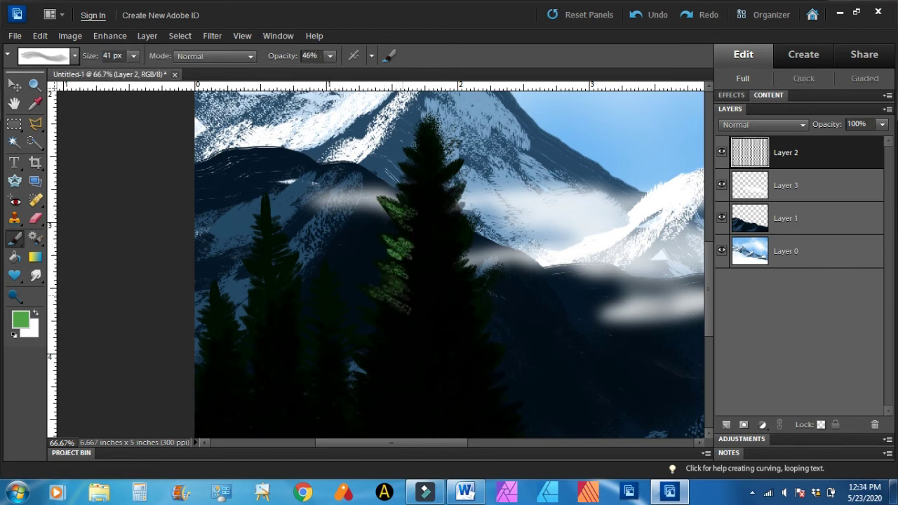
Paint green highlights down the left sides of the three smaller trees, readjusting the brush angle along the way.
left_click_drag(320, 316, 313, 347)
left_click_drag(257, 258, 260, 360)
left_click_drag(229, 314, 221, 306)
left_click(389, 56)
mouse_move(329, 311)
left_mouse_down()
mouse_move(309, 320)
mouse_move(295, 309)
left_mouse_up()
left_click(270, 313)
left_click_drag(228, 310, 213, 306)
left_click_drag(255, 274, 258, 284)
left_click_drag(257, 351, 259, 344)
left_click_drag(258, 264, 259, 274)
left_click_drag(315, 316, 312, 325)
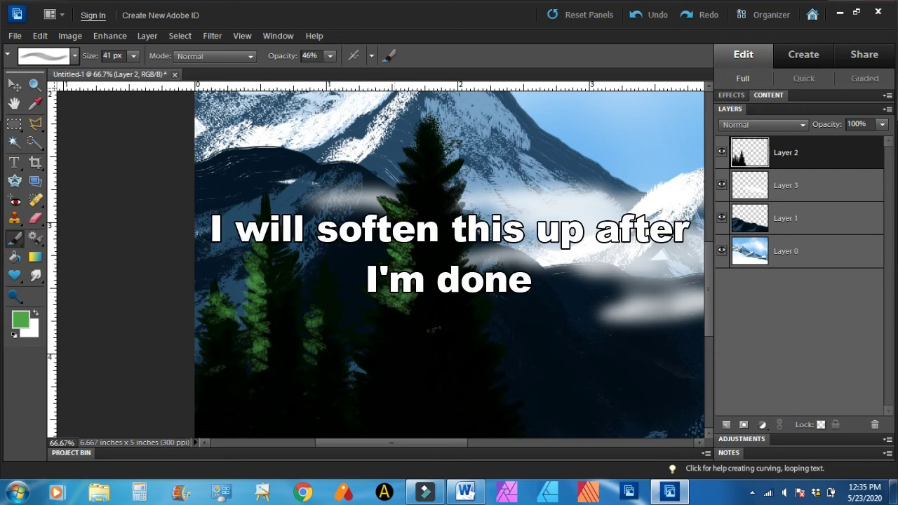
Reduce the brush to 21 px and add finer green highlight strokes along the left edges of the smaller trees.
left_click(35, 84)
scroll(380, 236, "down", 3)
left_click_drag(362, 443, 334, 444)
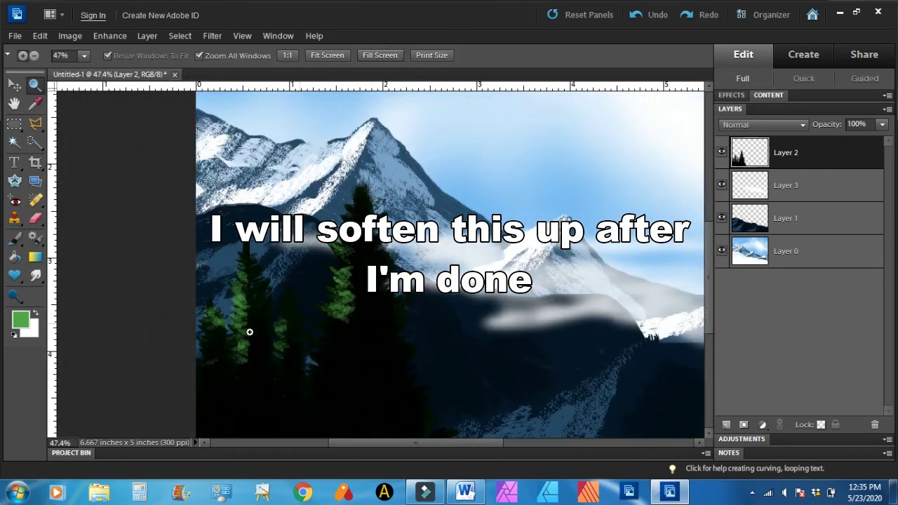
scroll(224, 356, "up", 3)
left_click(223, 356)
key("b")
left_click_drag(120, 71, 120, 71)
left_click(180, 294)
left_click_drag(178, 294, 197, 289)
mouse_move(186, 364)
left_mouse_down()
mouse_move(180, 322)
mouse_move(167, 377)
left_mouse_up()
left_click_drag(193, 247, 188, 252)
left_click_drag(185, 303, 174, 312)
left_click_drag(245, 337, 230, 345)
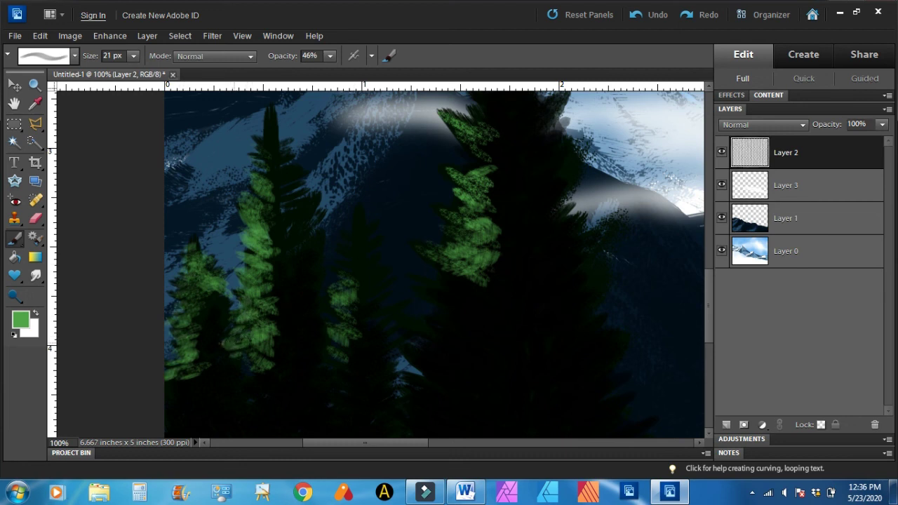
Sample a very dark green from the trees and shade over the inner edges of the smaller trees' highlights.
key("i")
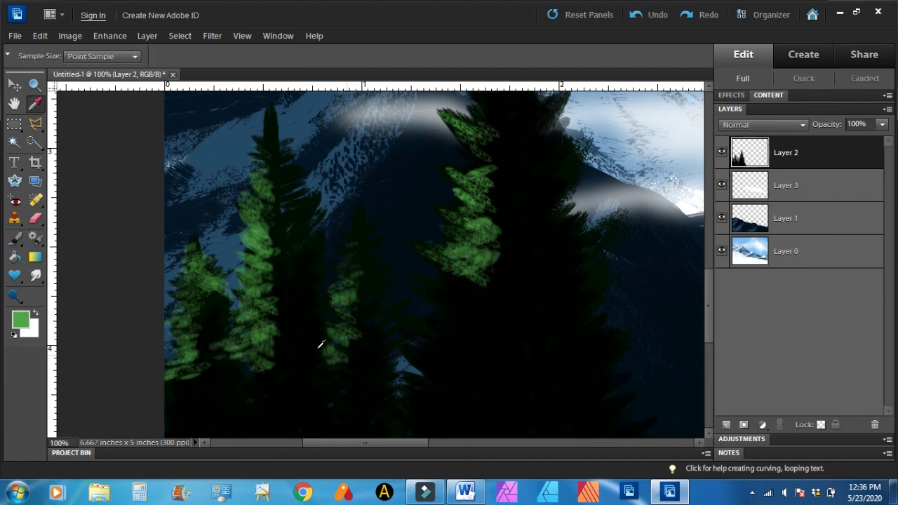
key("b")
left_click_drag(274, 335, 271, 338)
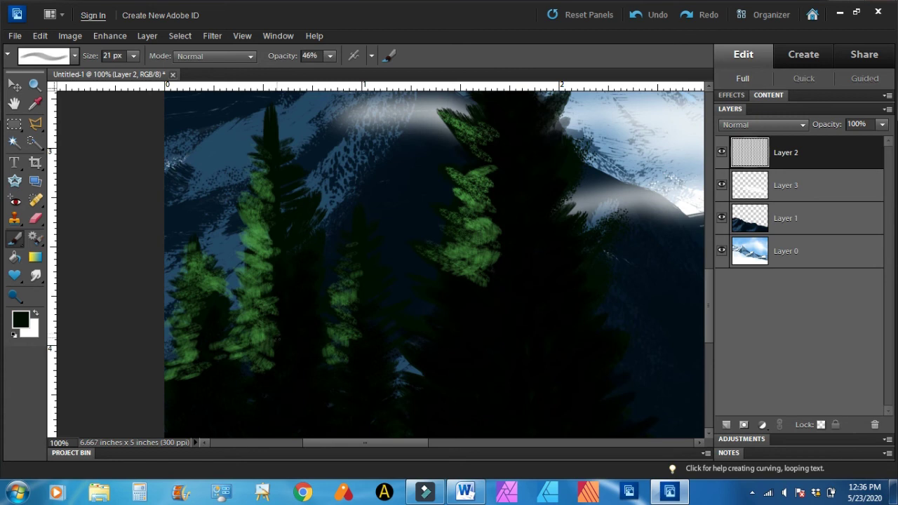
left_click_drag(216, 280, 210, 290)
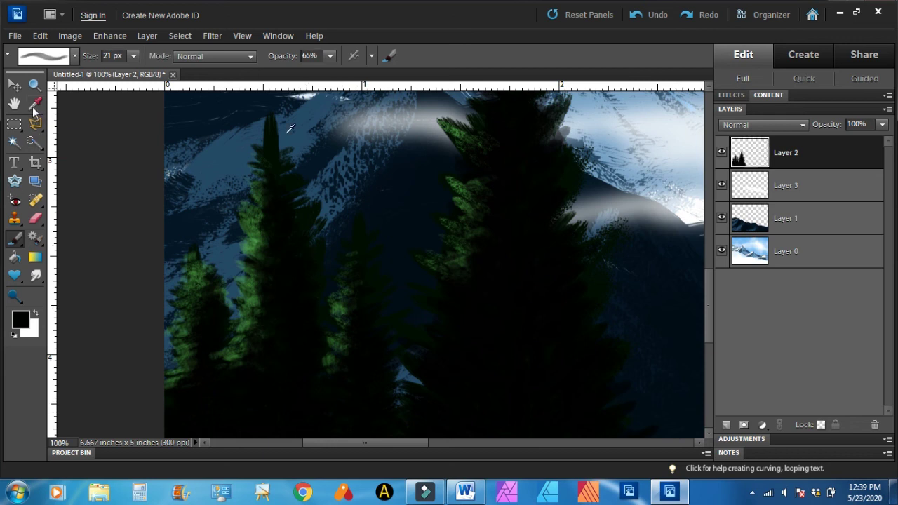
Sample a dark green from the tallest tree's highlights and paint highlight strokes along its lower left branches.
left_click(35, 104)
left_click(457, 268)
left_click(15, 239)
mouse_move(443, 288)
left_mouse_down()
mouse_move(460, 300)
mouse_move(421, 354)
mouse_move(447, 326)
left_mouse_up()
left_click_drag(429, 369, 408, 391)
left_click_drag(450, 338, 438, 364)
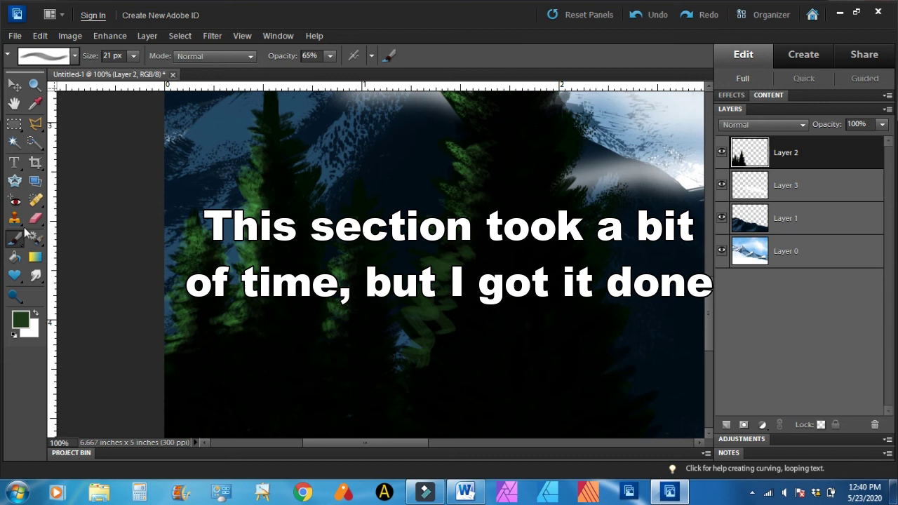
Refine the highlights on the tallest tree's left side and blend them into the dark foliage with black strokes.
left_click_drag(455, 339, 439, 330)
mouse_move(469, 250)
left_mouse_down()
mouse_move(428, 304)
mouse_move(408, 360)
left_mouse_up()
left_click_drag(447, 227, 425, 234)
left_click_drag(477, 169, 458, 177)
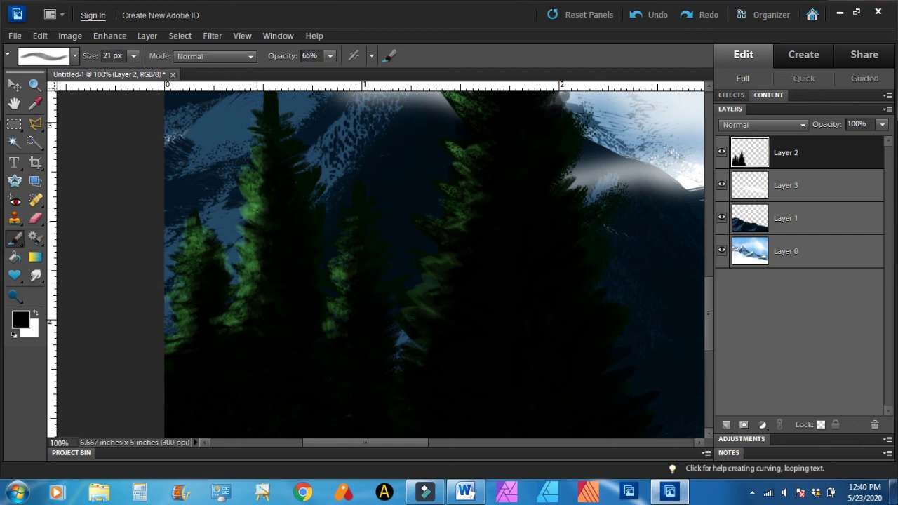
Break up the green highlights on the two leftmost trees with black strokes at 65% opacity.
mouse_move(254, 230)
left_mouse_down()
mouse_move(254, 273)
mouse_move(240, 311)
left_mouse_up()
mouse_move(258, 202)
left_mouse_down()
mouse_move(259, 222)
mouse_move(260, 164)
left_mouse_up()
left_click_drag(199, 246, 188, 266)
left_click_drag(196, 222, 199, 240)
left_click_drag(184, 313, 171, 348)
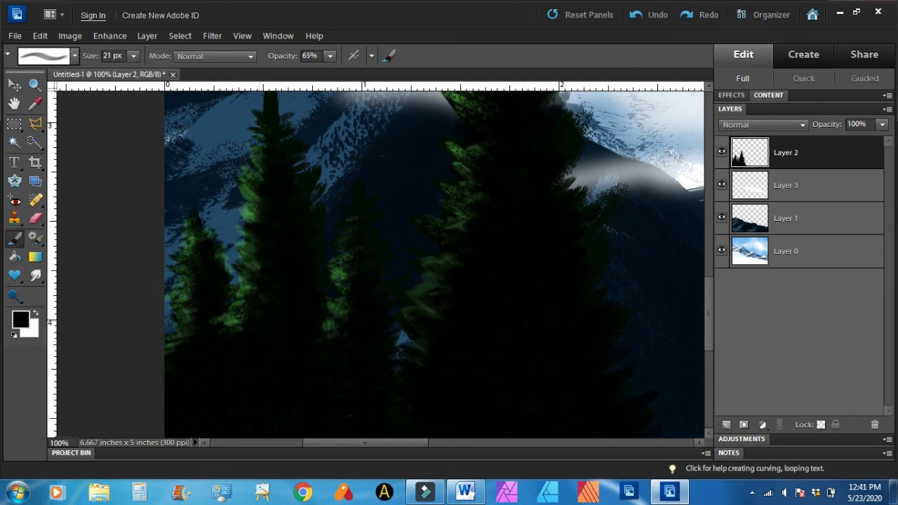
Merge all four layers of the painting into a single layer.
key("z")
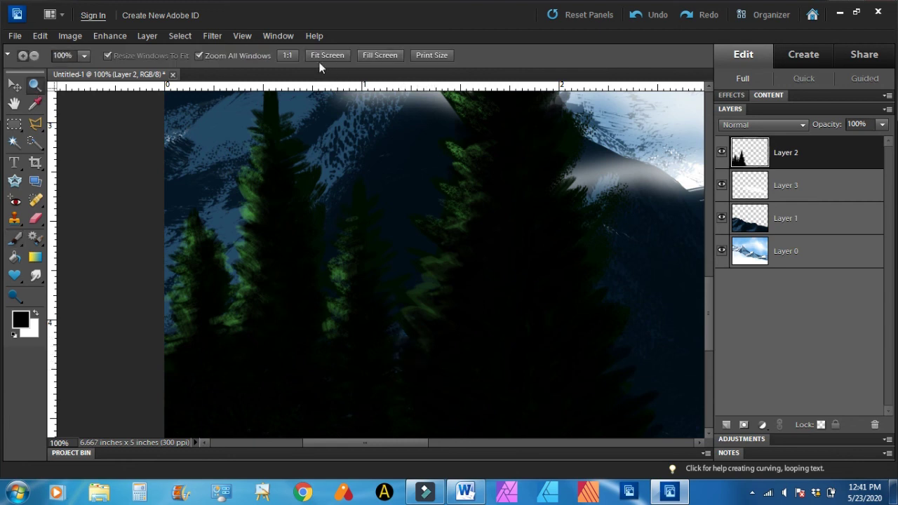
key("ctrl+0")
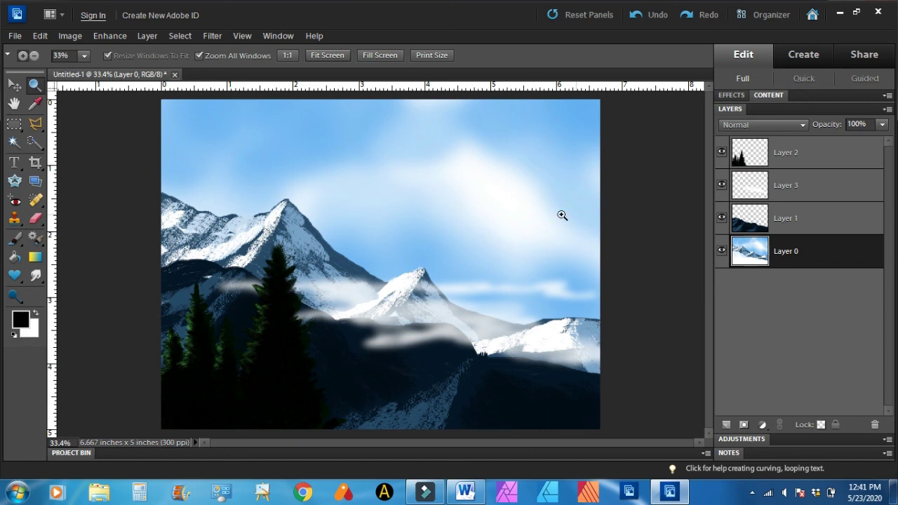
left_click(806, 153)
left_click(810, 253, "shift")
right_click(810, 254)
left_click(842, 219)
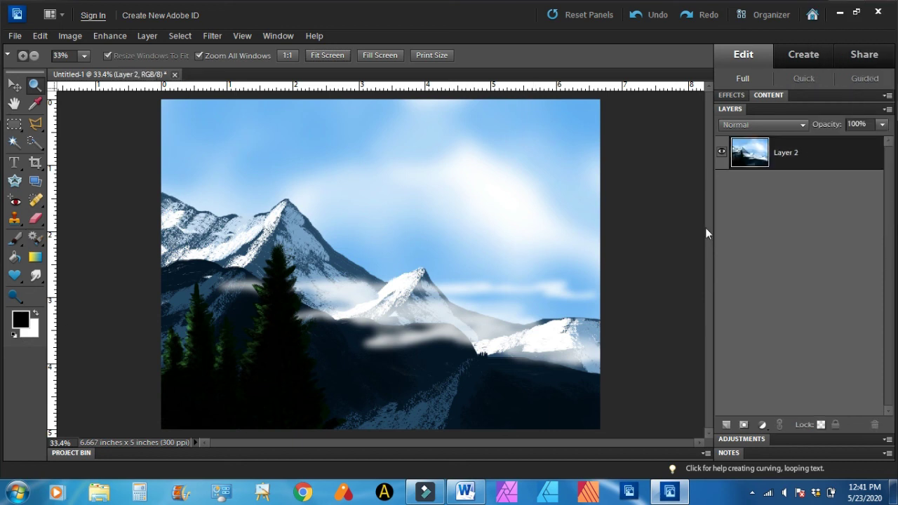
Crop the painting to about 6.16 by 4.243 inches, trimming mainly the upper sky and the right edge.
left_click(35, 163)
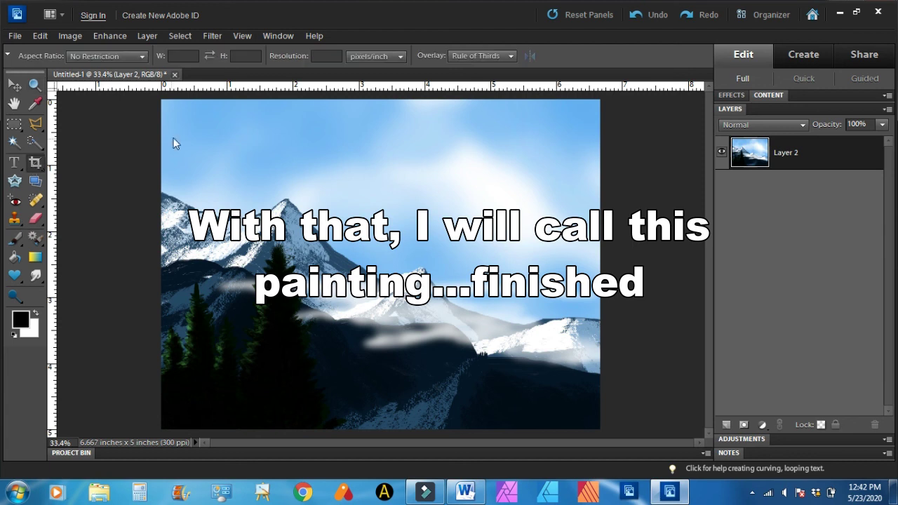
mouse_move(163, 149)
left_mouse_down()
mouse_move(357, 400)
mouse_move(566, 427)
left_mouse_up()
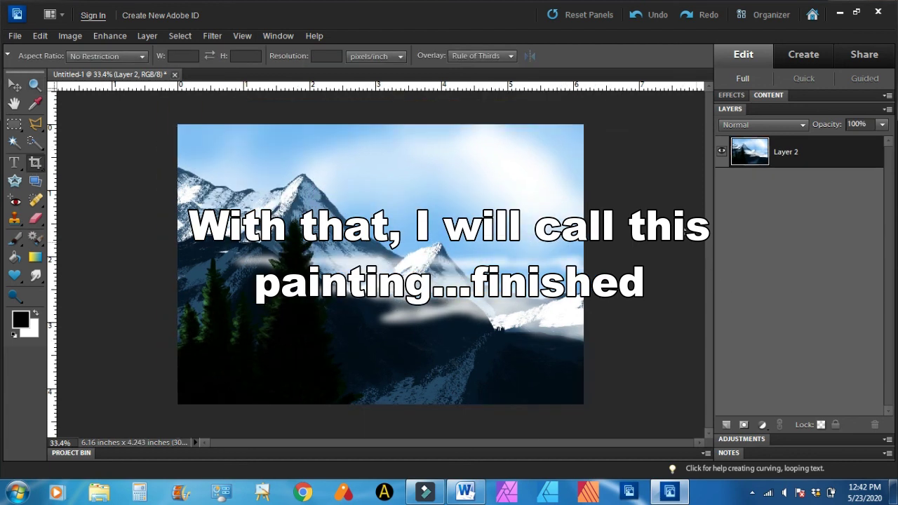
left_click(35, 85)
left_click(645, 315)
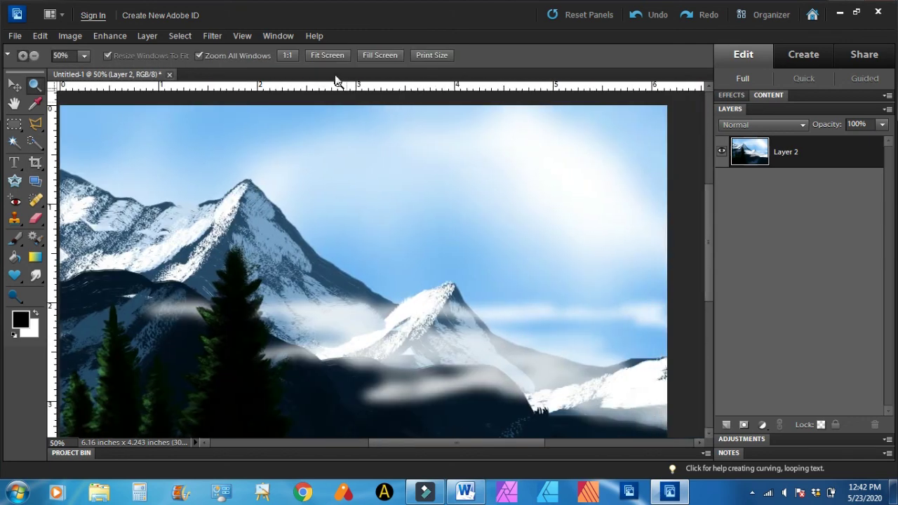
left_click(328, 55)
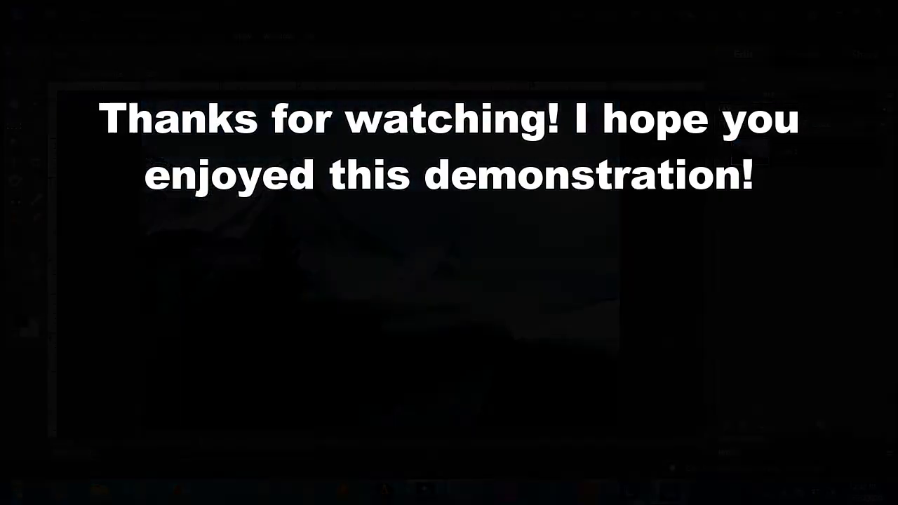